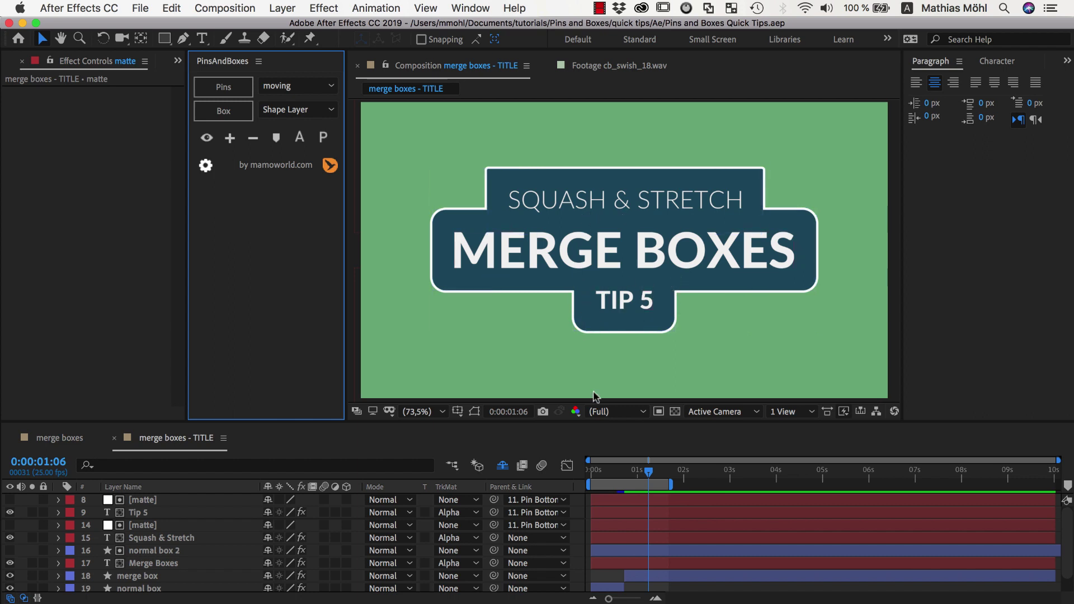
Preview the title boxes, then switch to the merge boxes composition with nothing selected.
left_click_drag(648, 473, 643, 473)
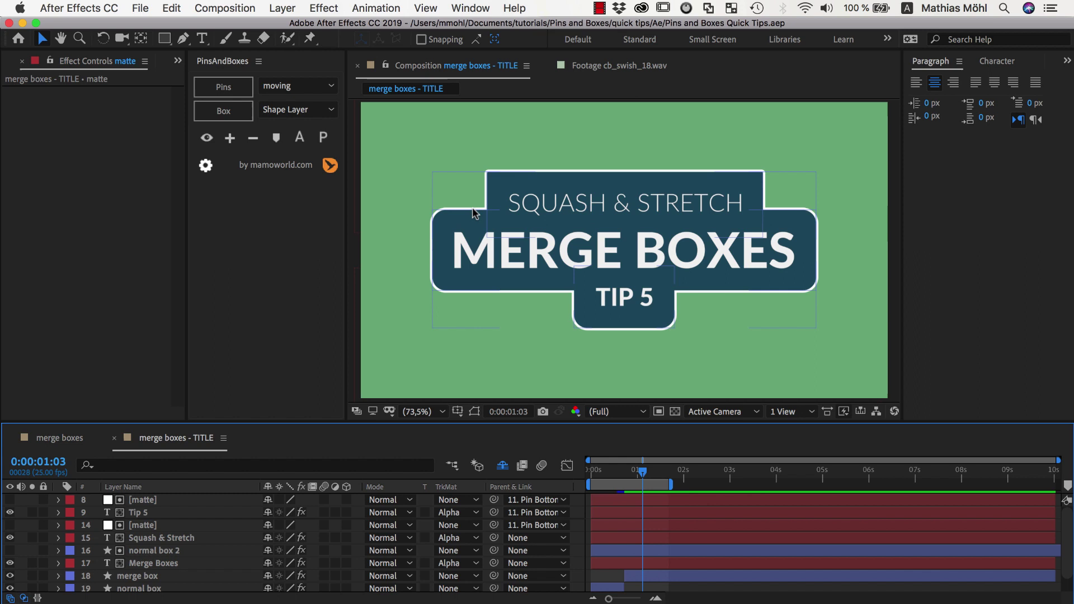
left_click(453, 164)
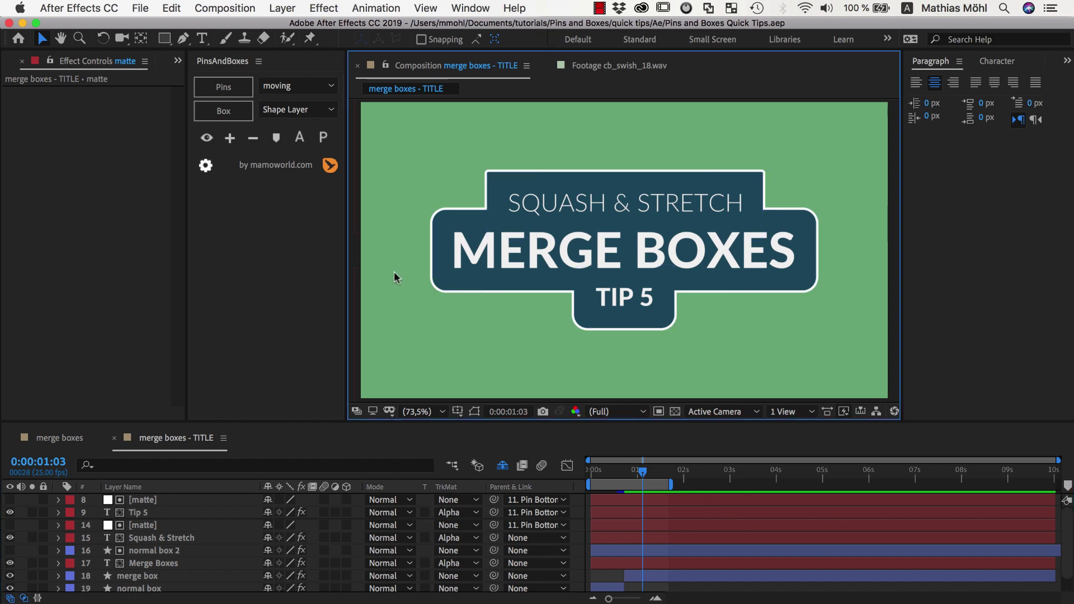
left_click(44, 439)
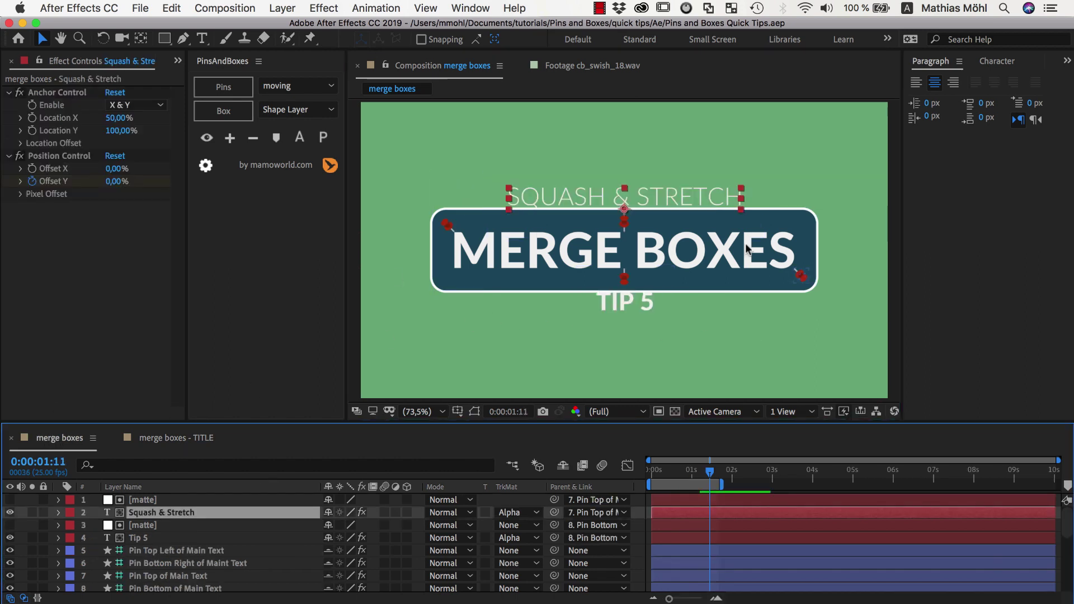
left_click(688, 319)
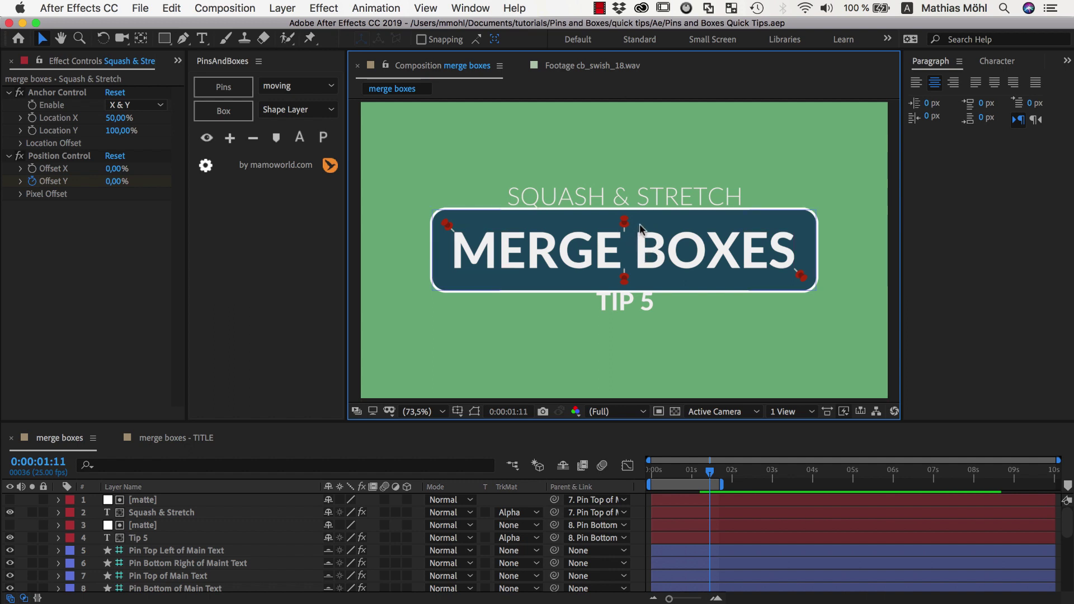
Inspect the MERGE BOXES, Squash & Stretch and TIP 5 texts and the main text's pins.
left_click(589, 250)
left_click(582, 198)
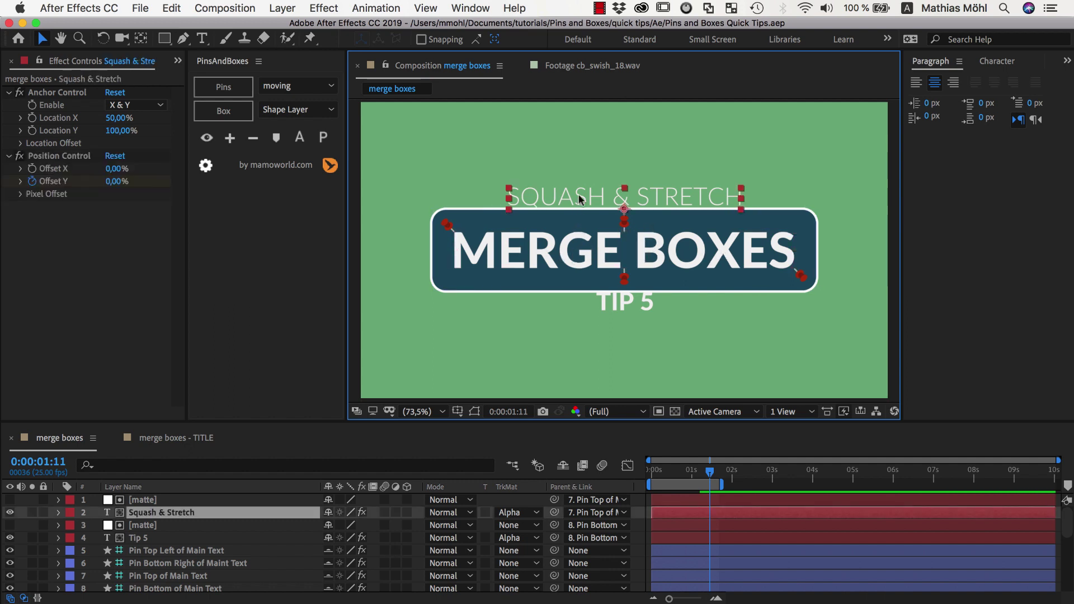
left_click(619, 306)
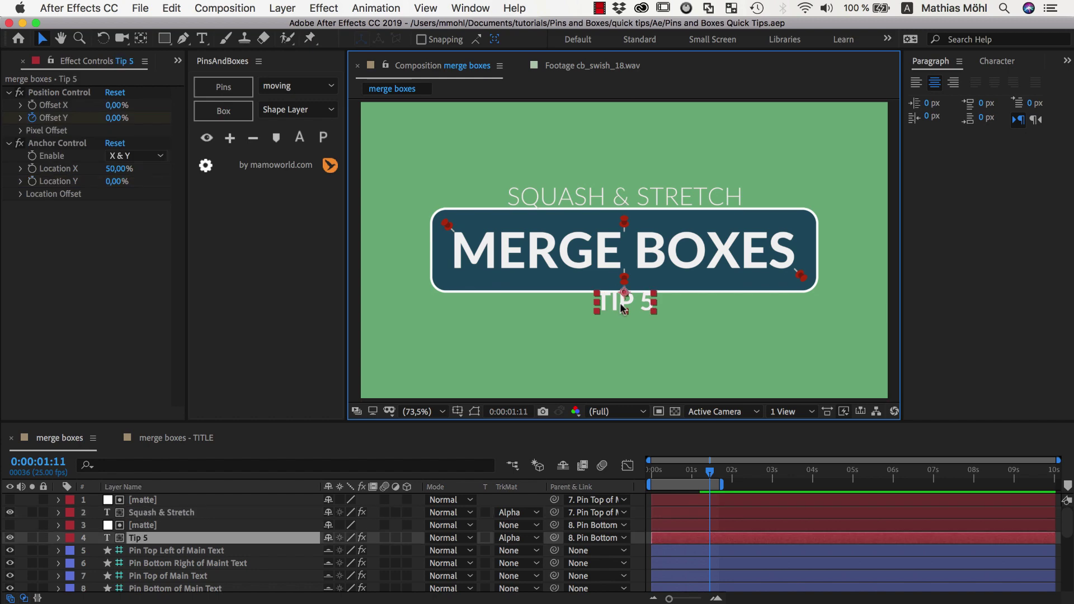
left_click(625, 224)
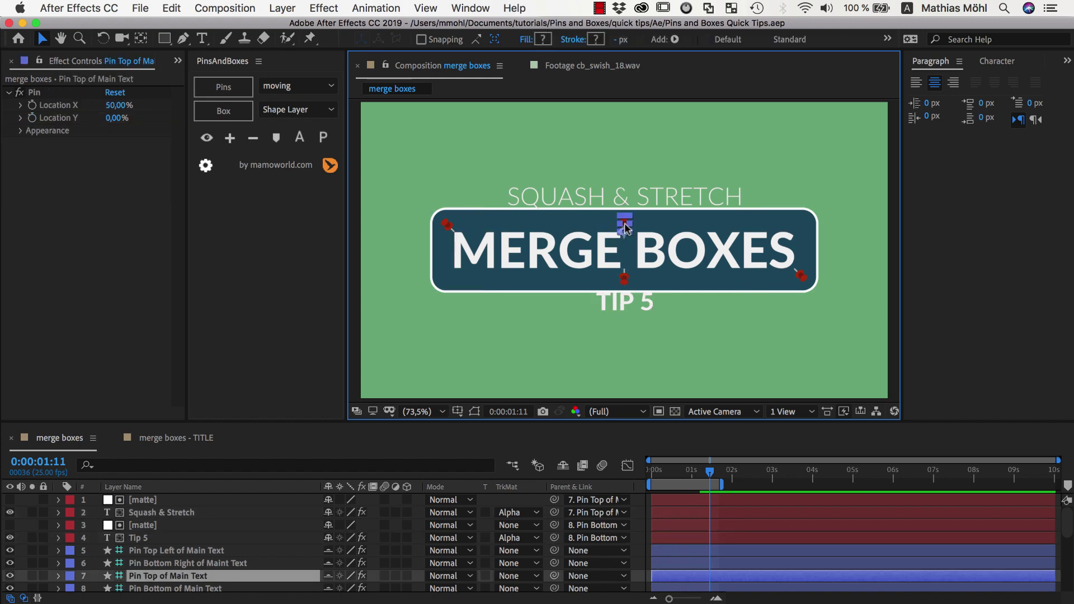
left_click(624, 278)
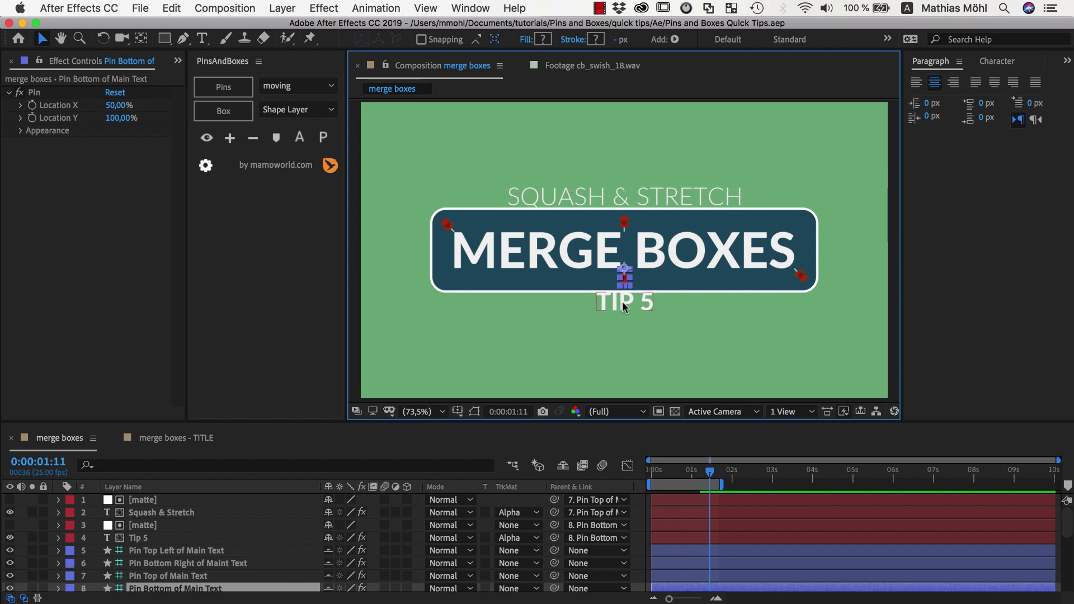
Test a second line in the MERGE BOXES text, undo it, and exit text editing.
left_click(677, 250)
key("End")
key("Return")
type("LINE")
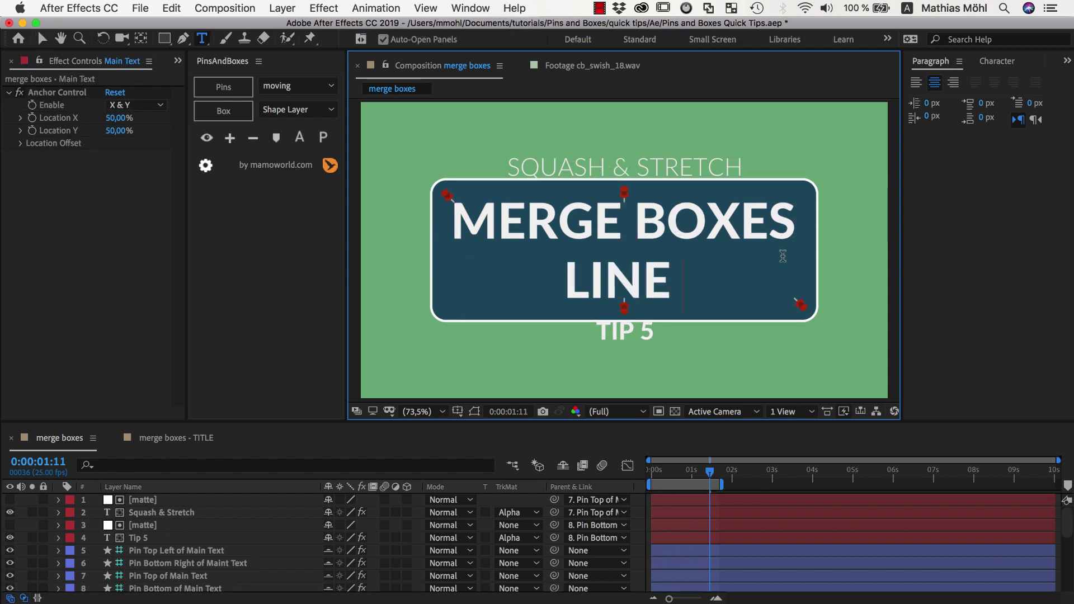
type(" TWO")
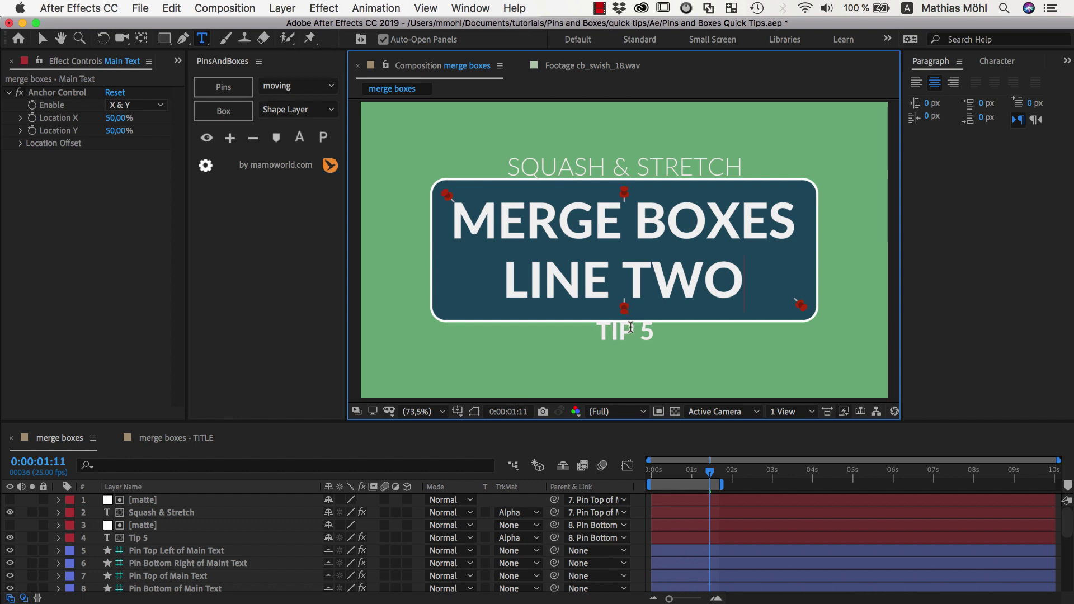
key("ctrl+z")
mouse_move(710, 472)
left_mouse_down()
mouse_move(684, 473)
mouse_move(710, 472)
left_mouse_up()
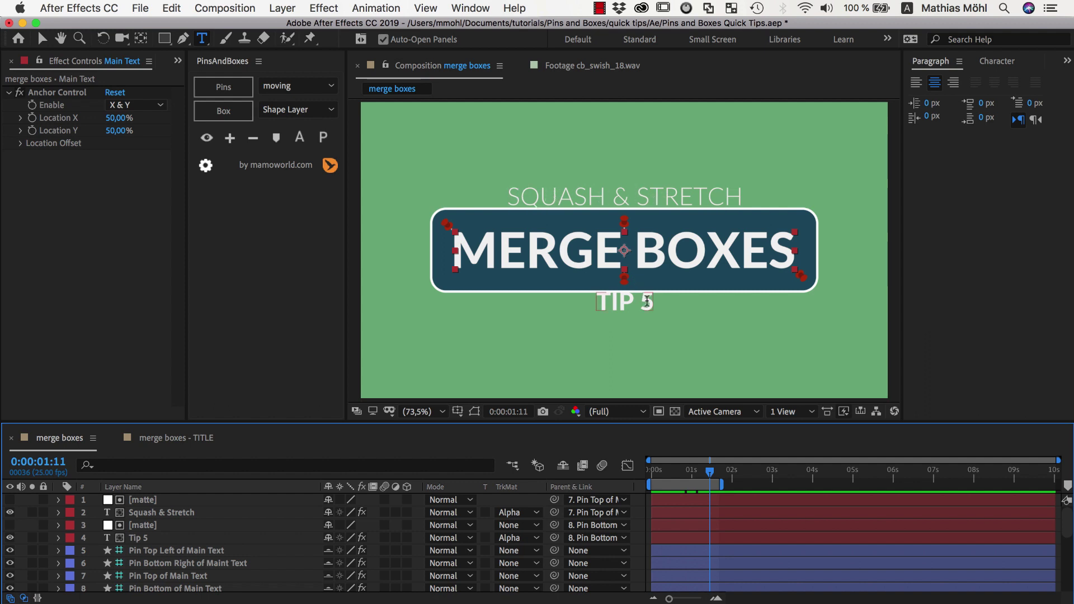
key("v")
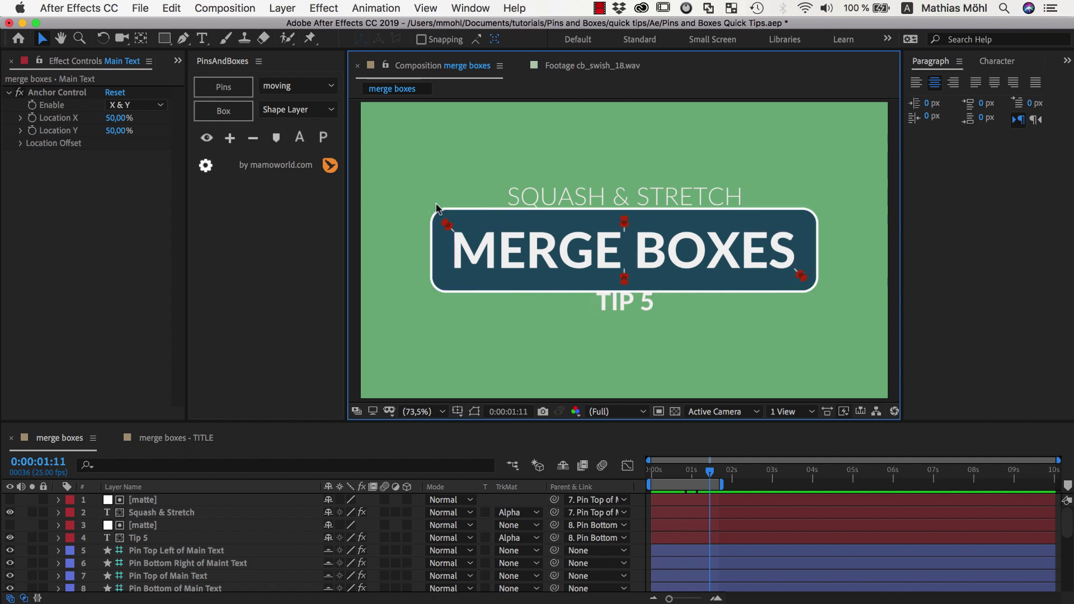
Add top-left and bottom-right pins to Squash & Stretch and move its matte below them.
left_click(622, 309)
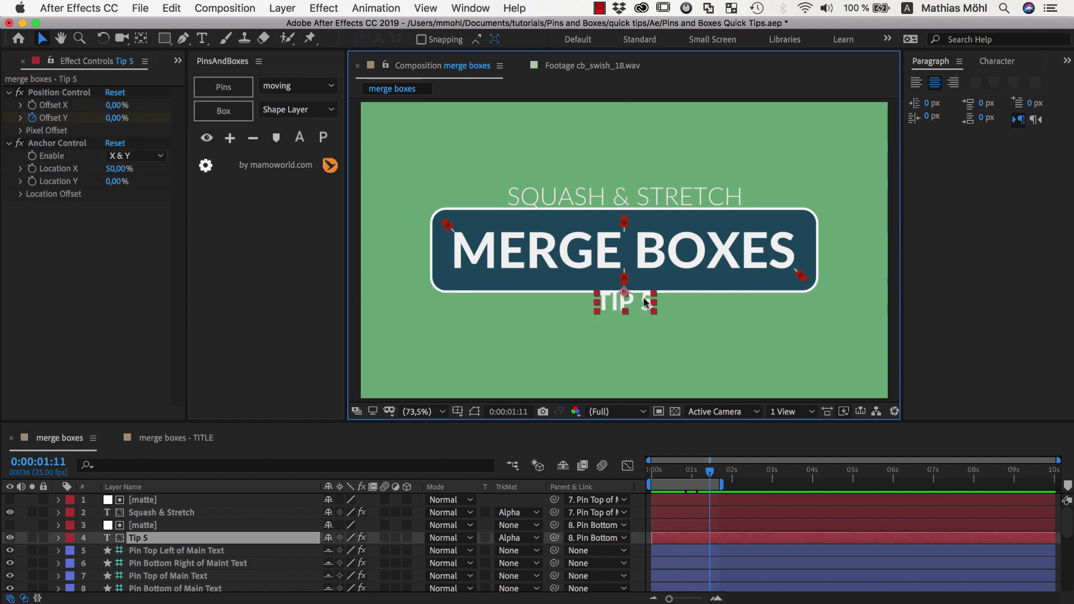
left_click(665, 192)
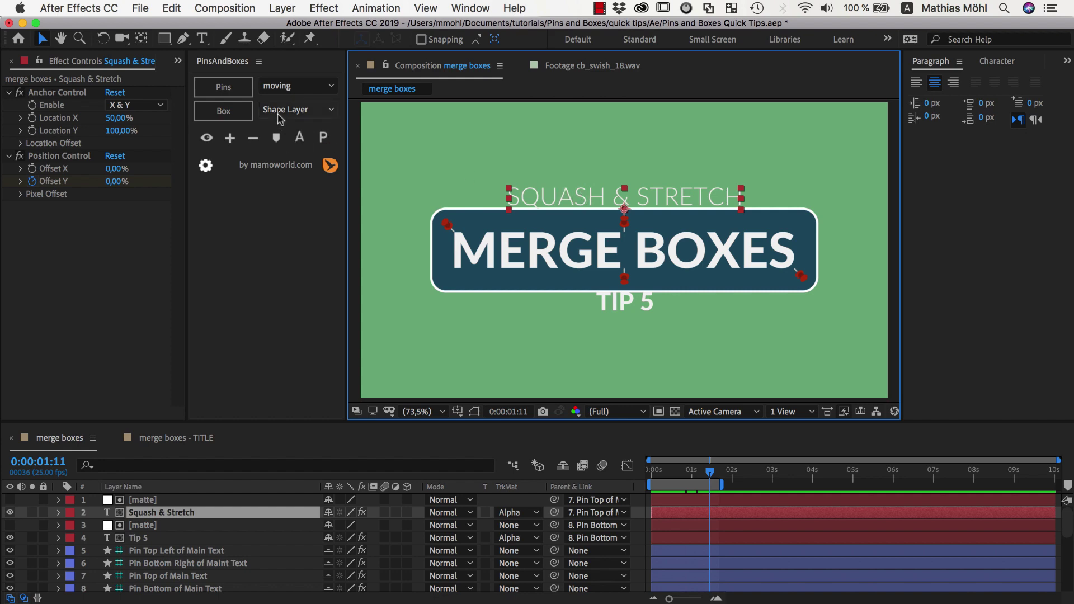
left_click(220, 86)
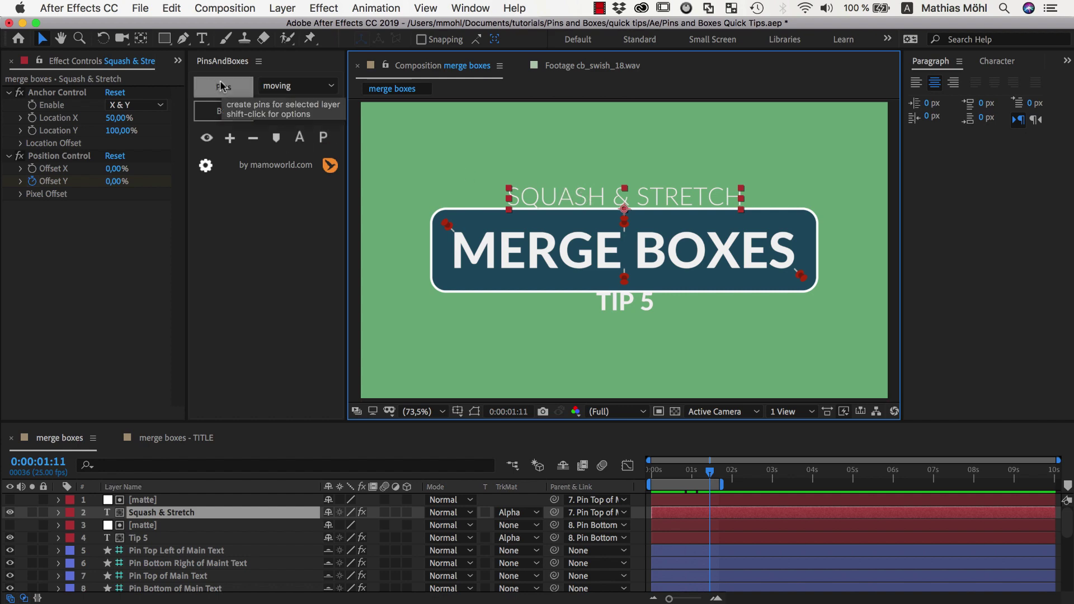
left_click(220, 87, "shift")
left_click(515, 302)
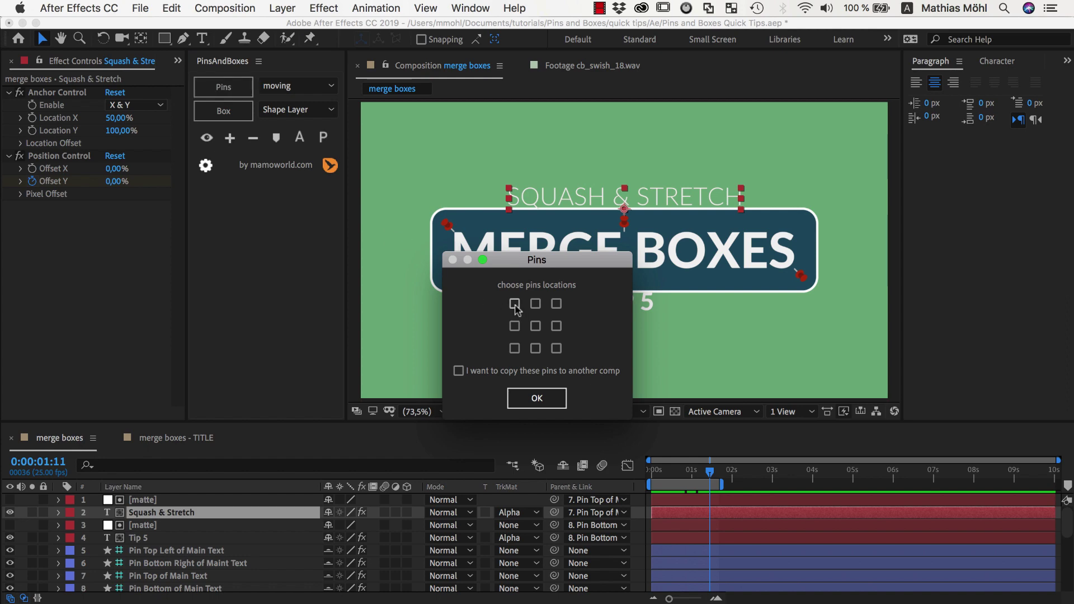
left_click(557, 347)
left_click(555, 400)
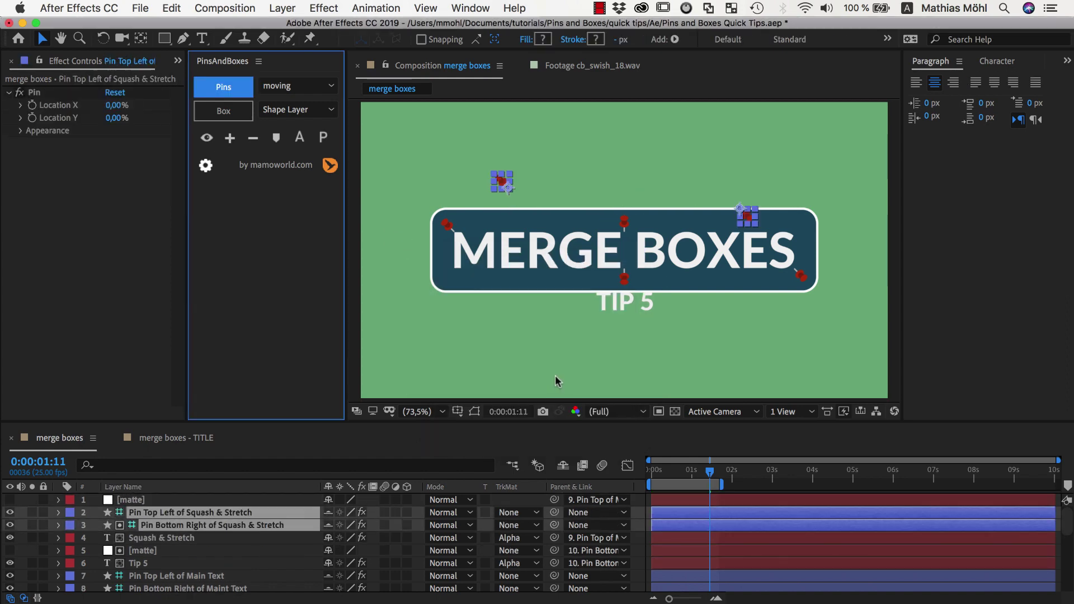
left_click(156, 542)
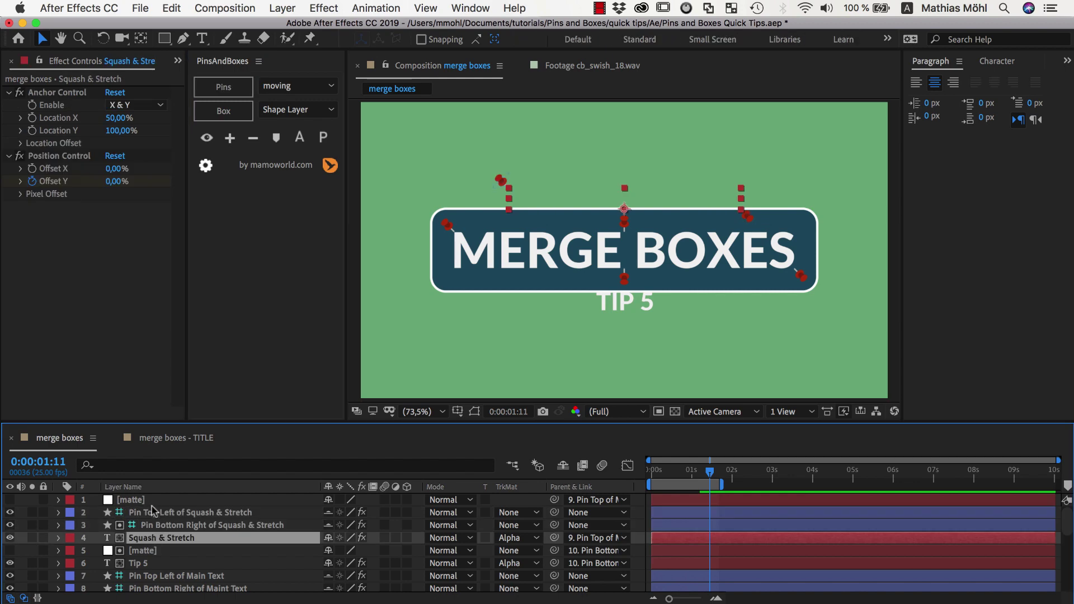
left_click(136, 503)
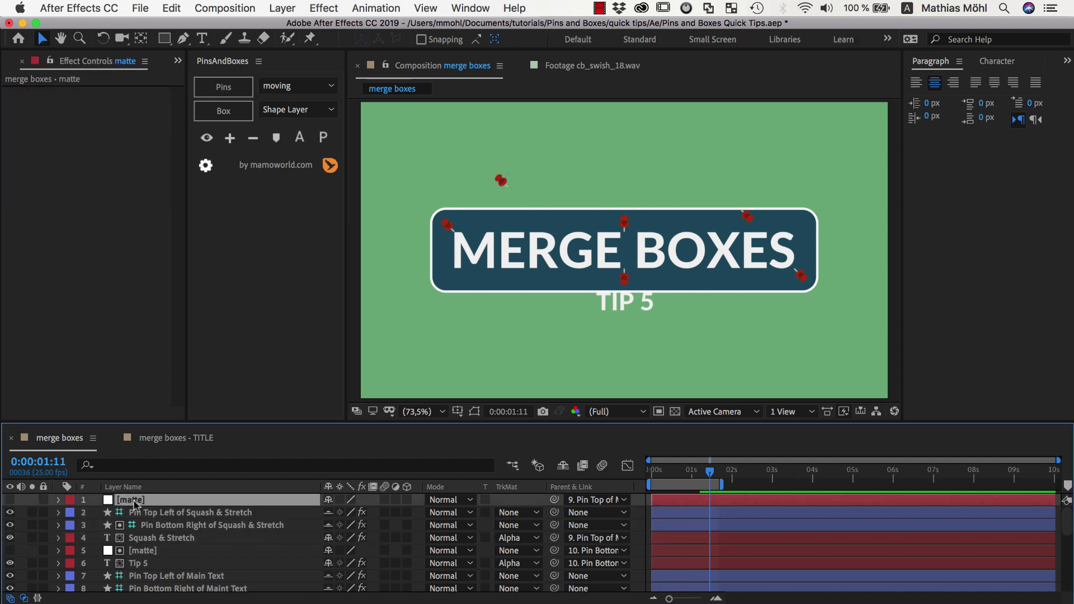
left_click_drag(134, 505, 134, 531)
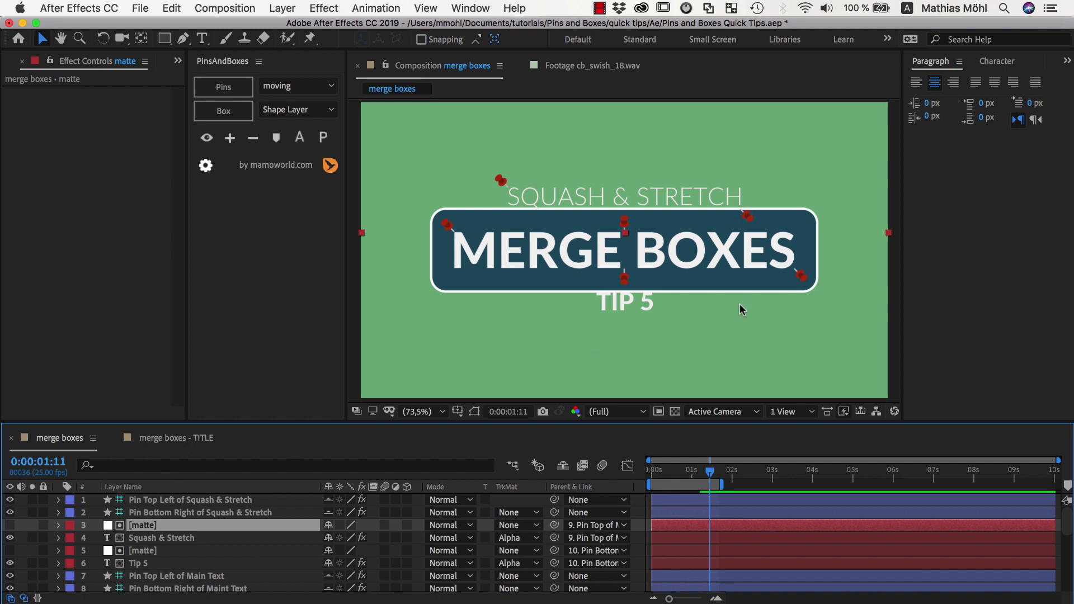
Add top-left and bottom-right pins to TIP 5 and move its matte below them.
left_click(634, 307)
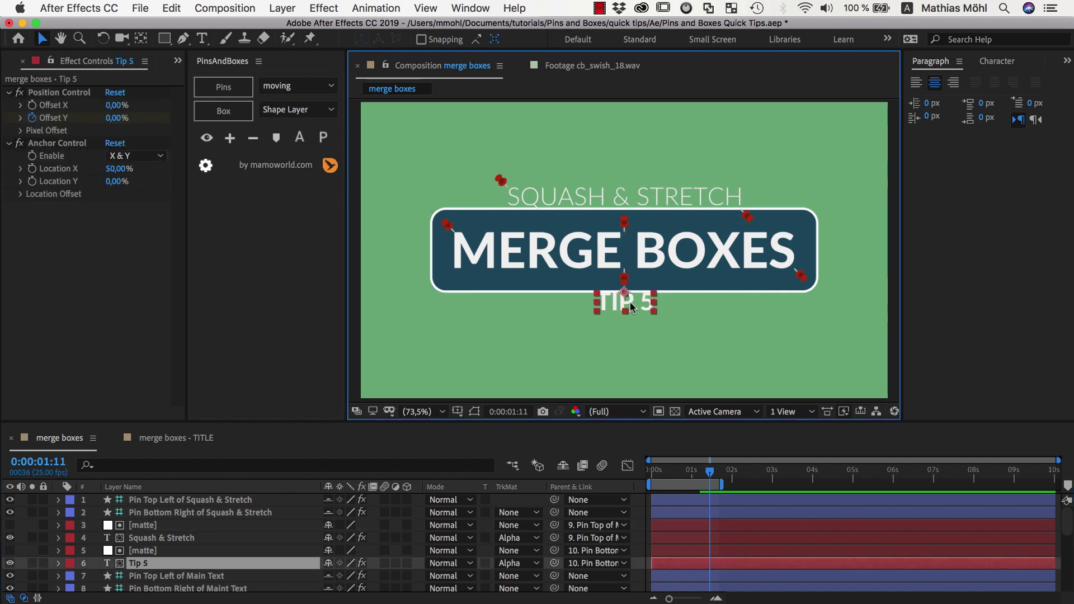
left_click(223, 87)
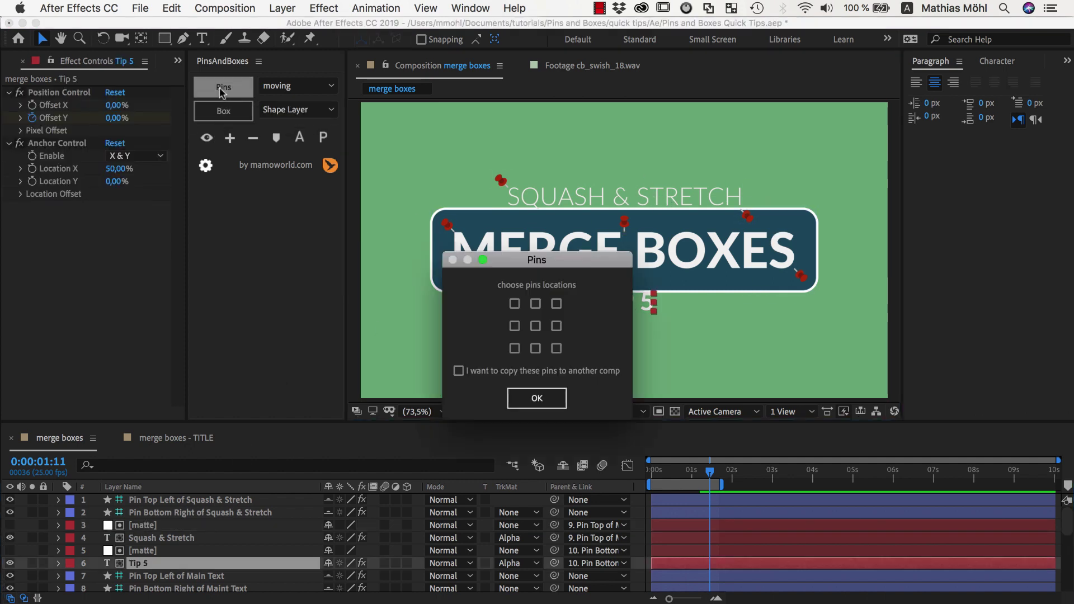
left_click(515, 304)
left_click(556, 348)
left_click(537, 398)
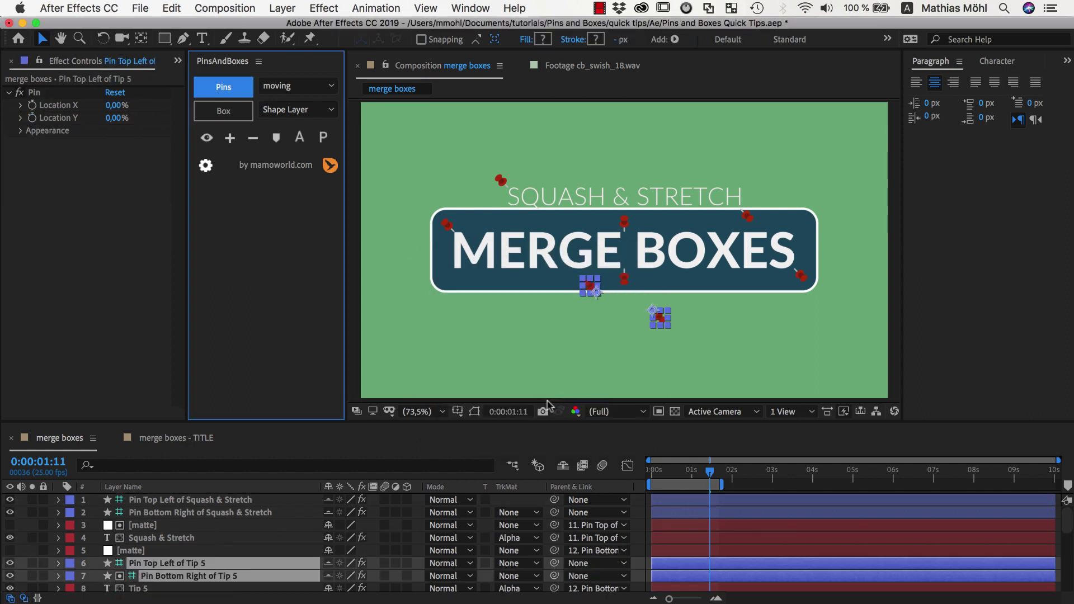
left_click_drag(130, 555, 130, 579)
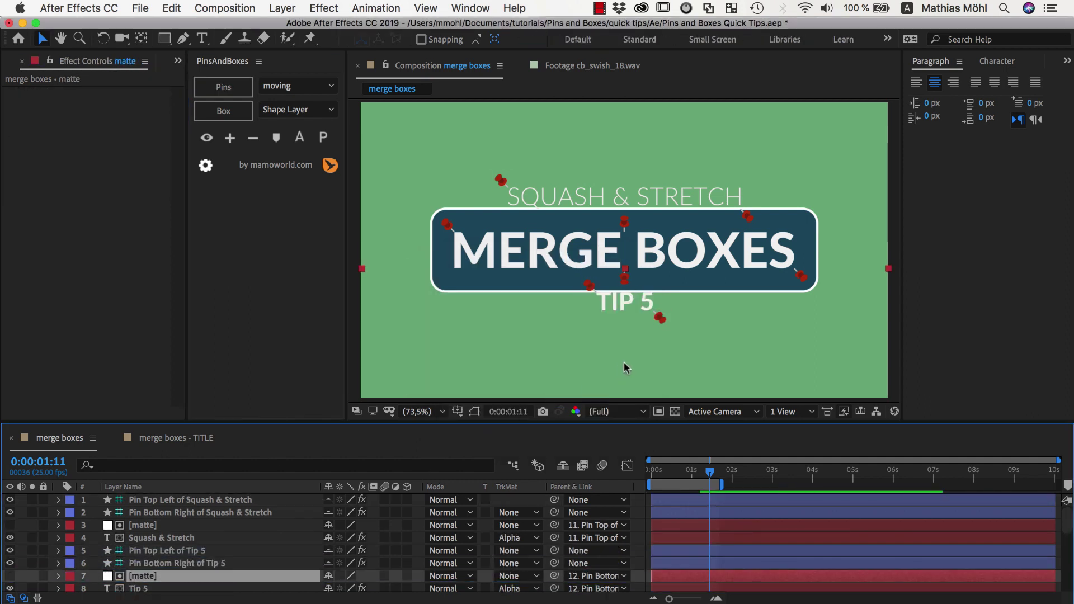
Build a Box 2 shape spanning the Squash & Stretch pins and preview its animation.
left_click(501, 180)
left_click(747, 216, "shift")
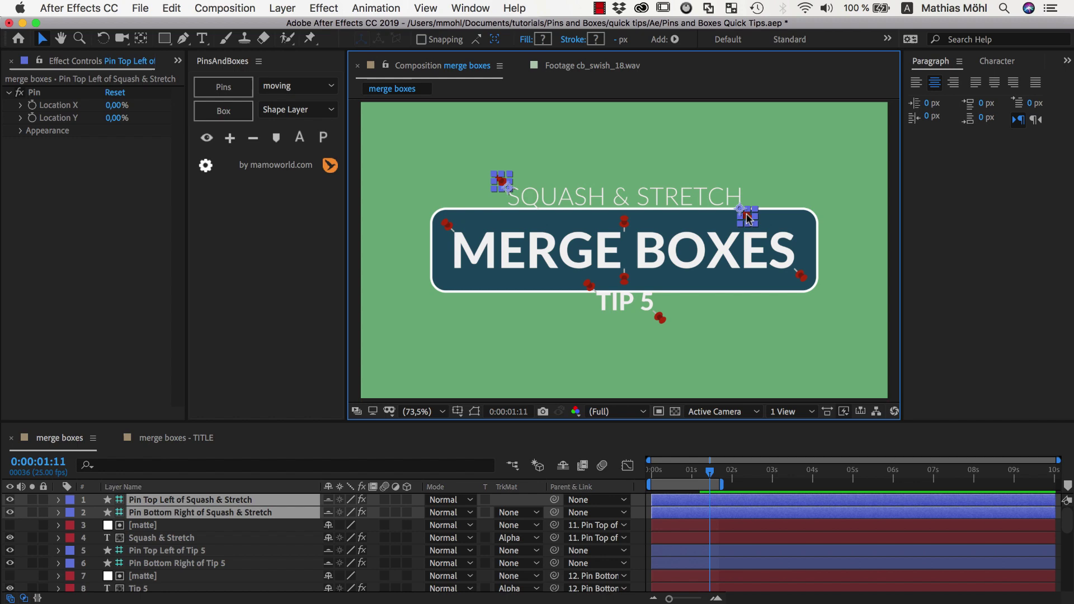
left_click(215, 113)
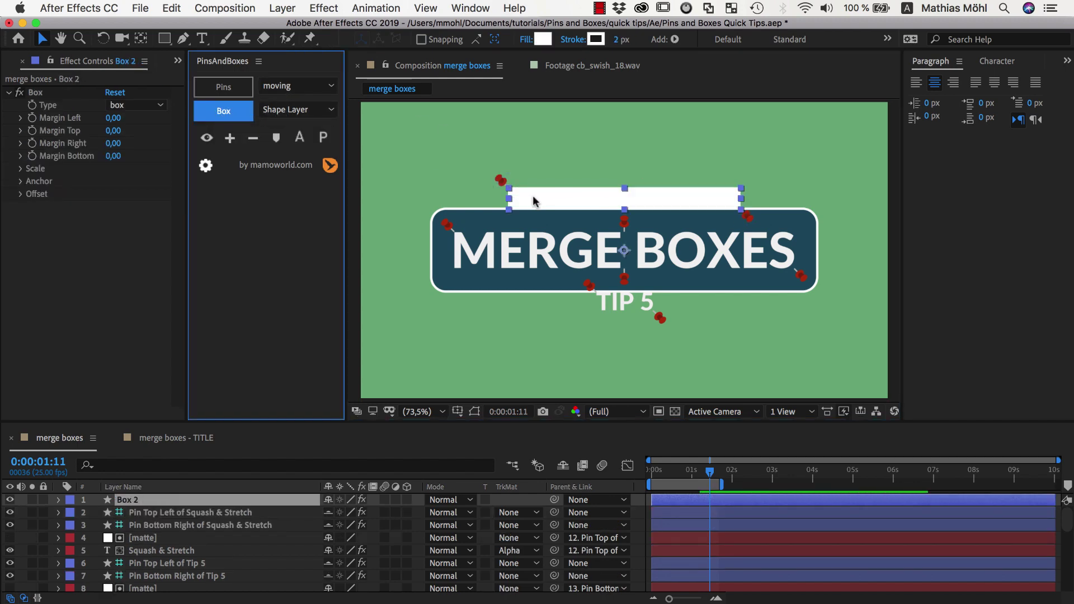
left_click(137, 500)
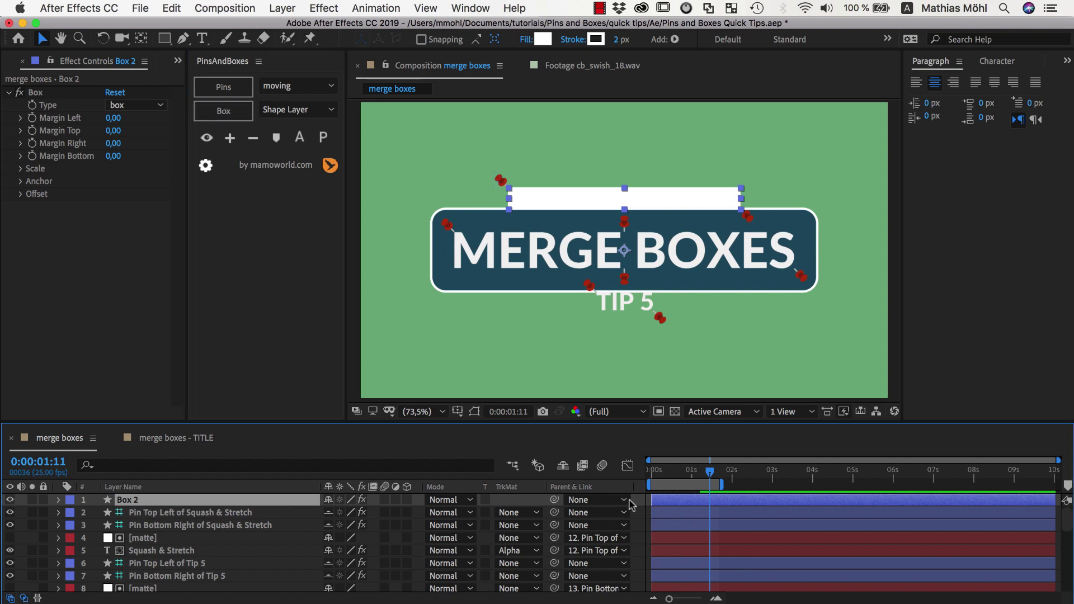
left_click_drag(687, 476, 648, 472)
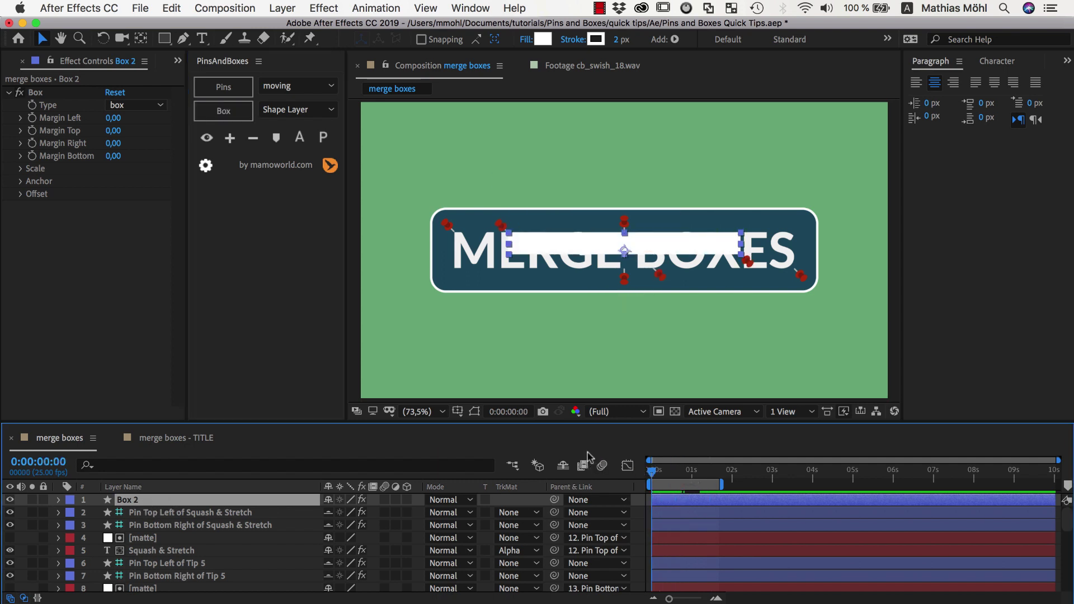
key("space")
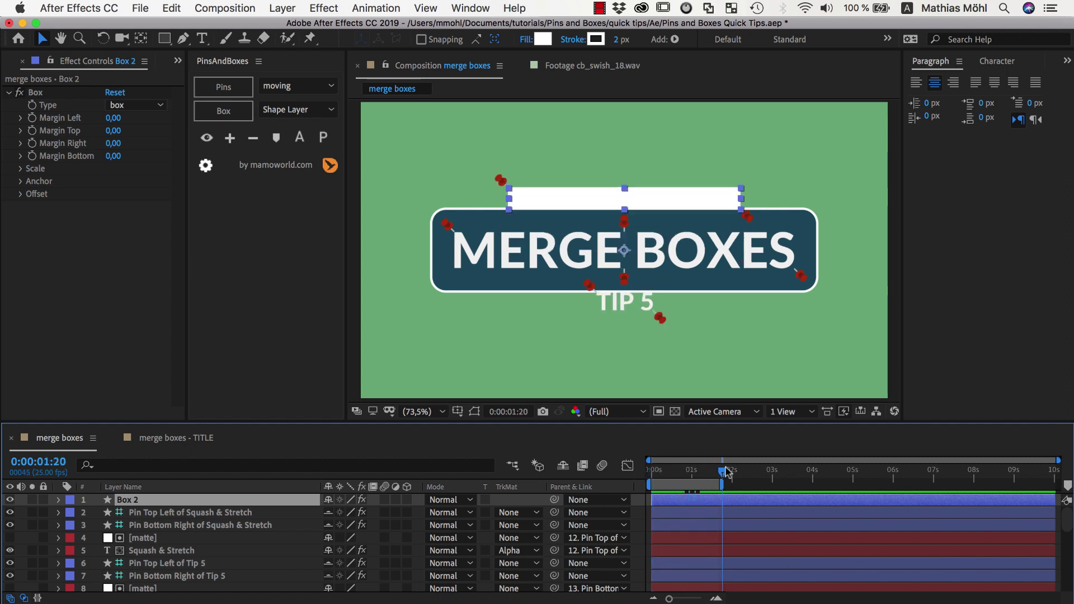
key("space")
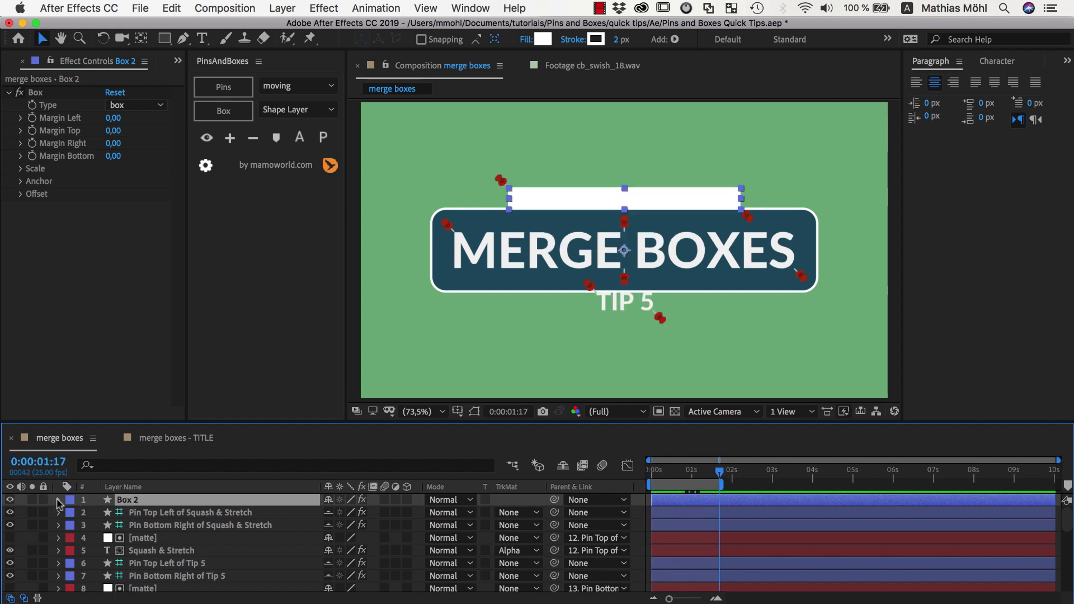
Copy Box 2's Box Group from its Contents and select the Box 2 layer.
left_click(58, 501)
left_click(72, 514)
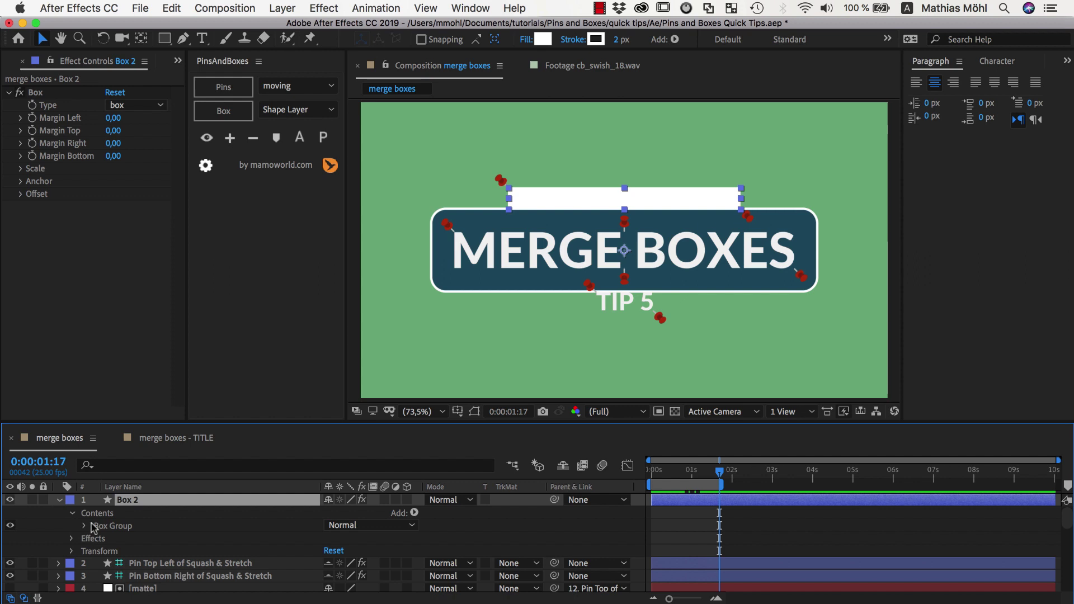
left_click(108, 529)
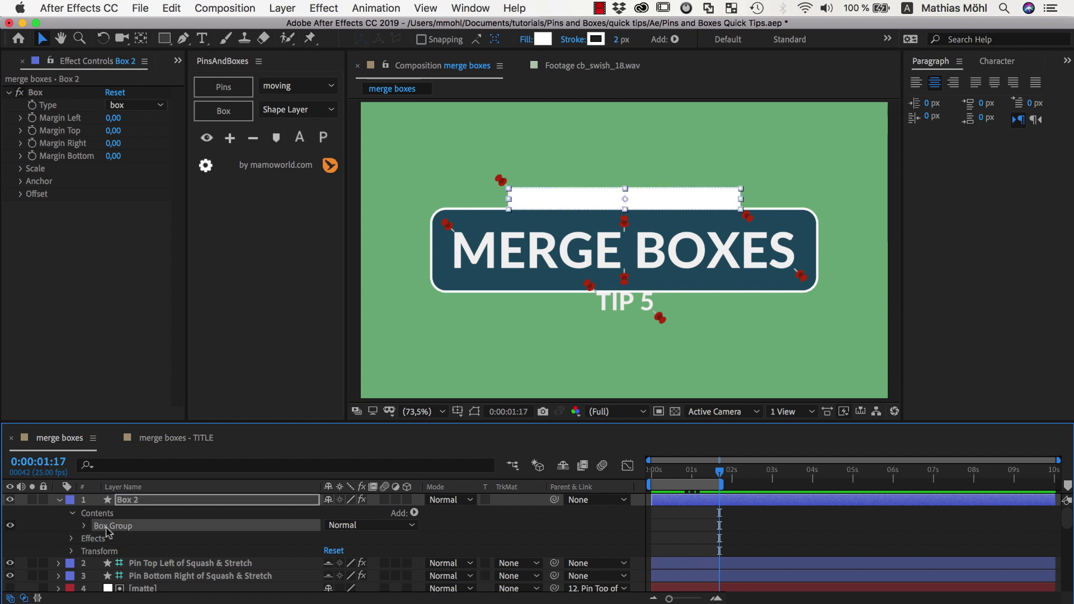
left_click(172, 8)
left_click(196, 94)
left_click(137, 501)
Delete Box 2 and paste its shape into the main Box layer as Box Group 2.
key("Delete")
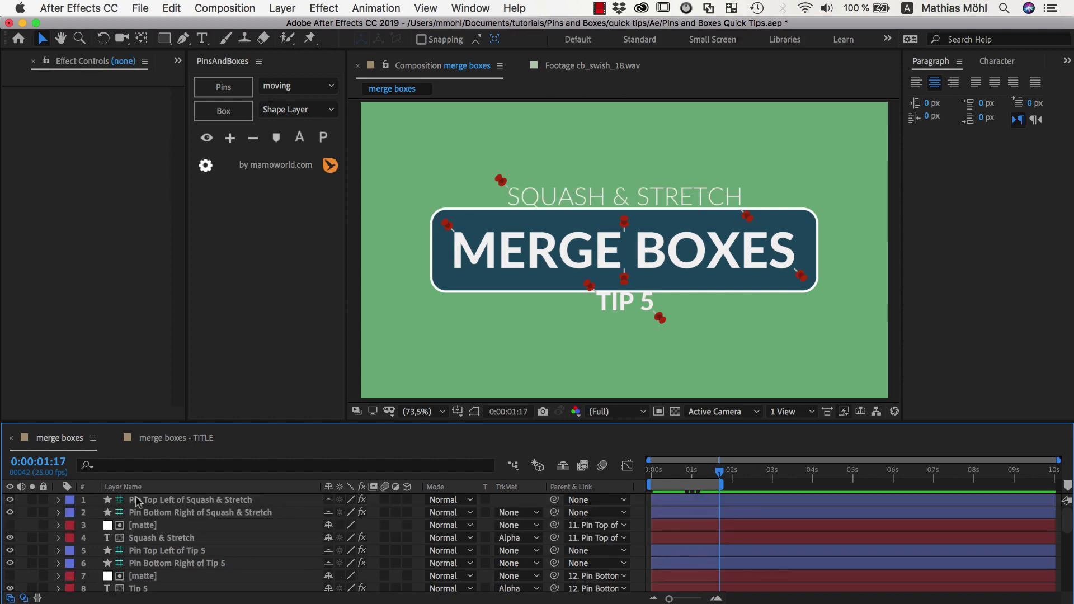
left_click(439, 285)
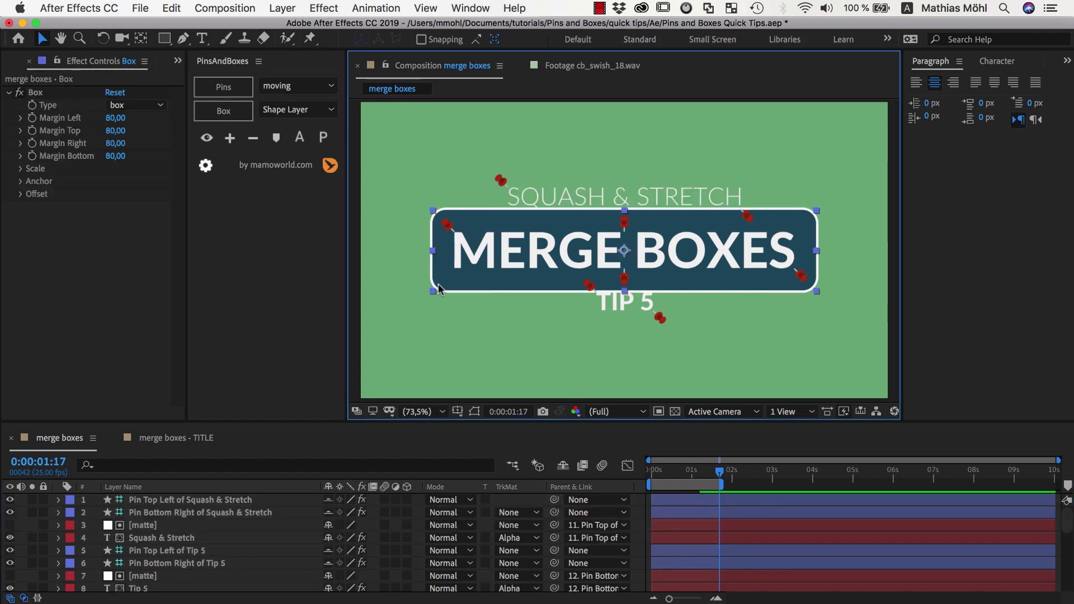
key("u")
key("u")
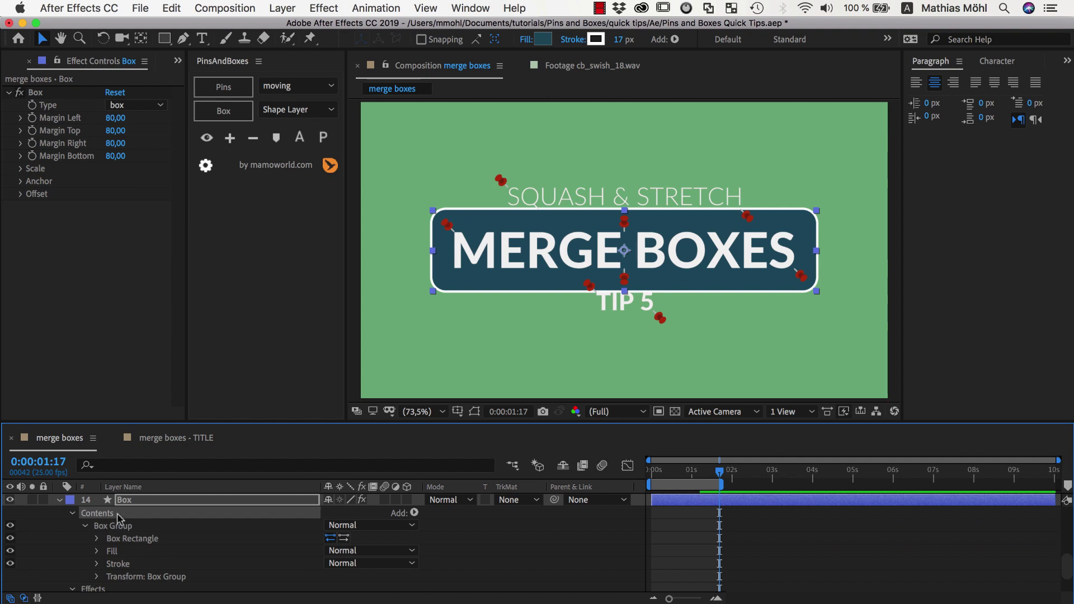
left_click(171, 8)
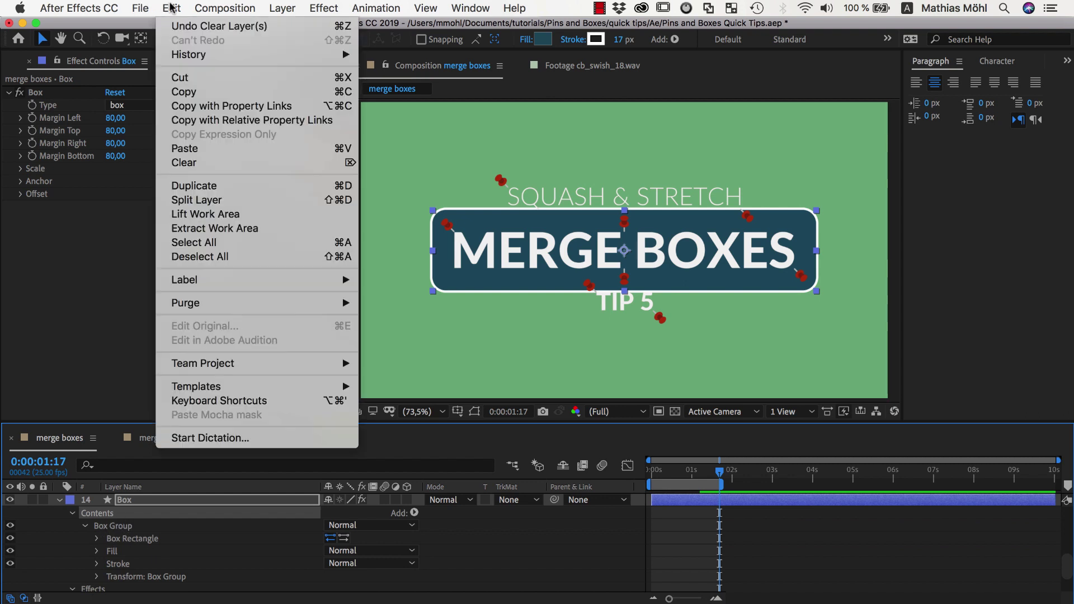
left_click(205, 148)
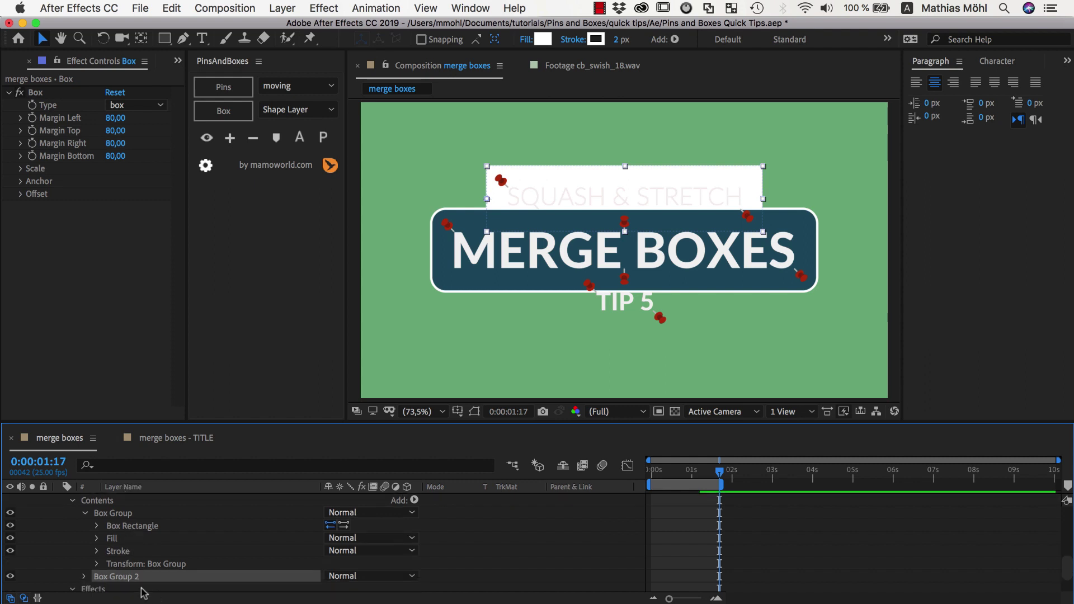
scroll(135, 572, "down", 1)
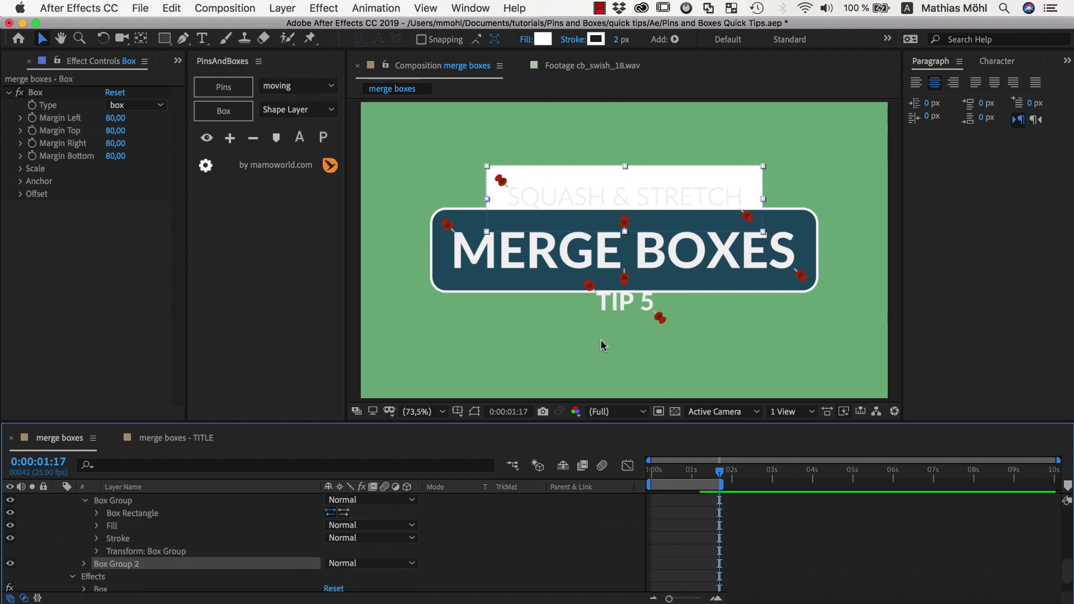
Create a Box 2 shape spanning TIP 5's top-left and bottom-right pins.
left_click(660, 318)
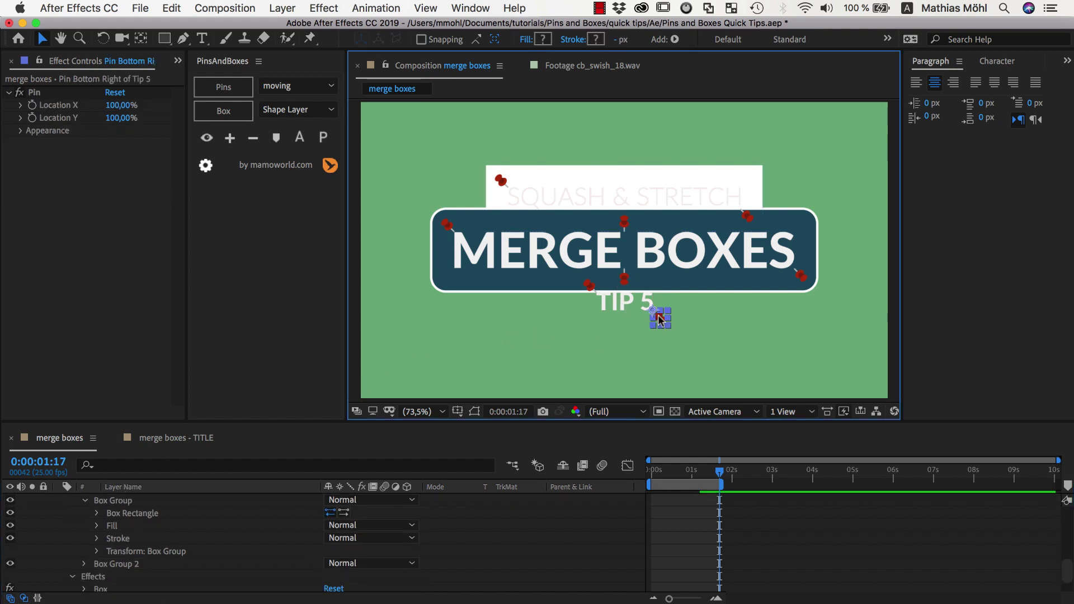
left_click(590, 288, "shift")
left_click(223, 111)
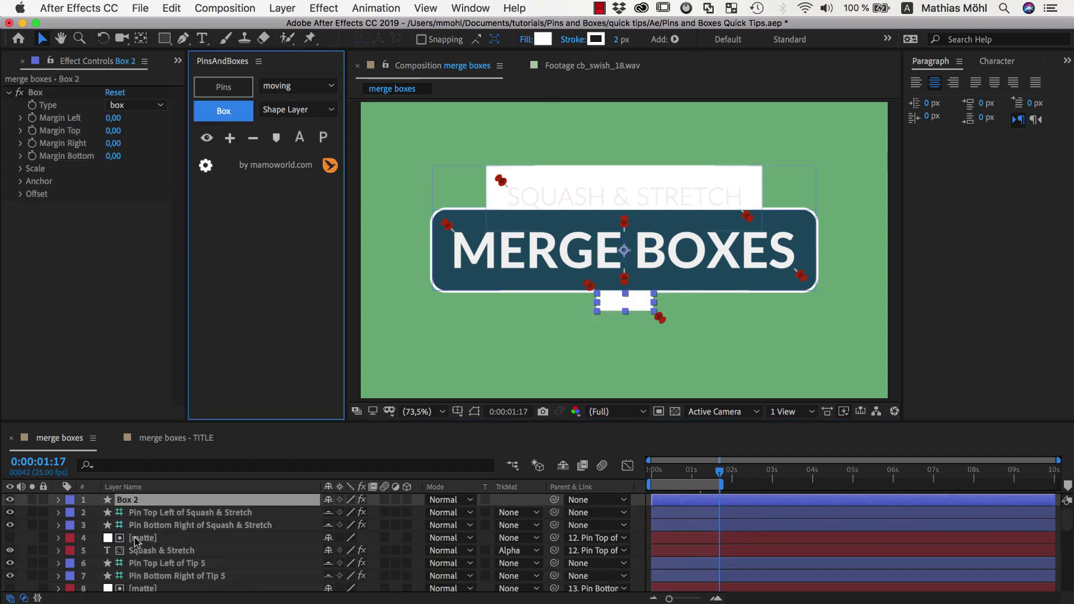
Copy Box 2's Box Group and select the Box 2 layer.
left_click(59, 499)
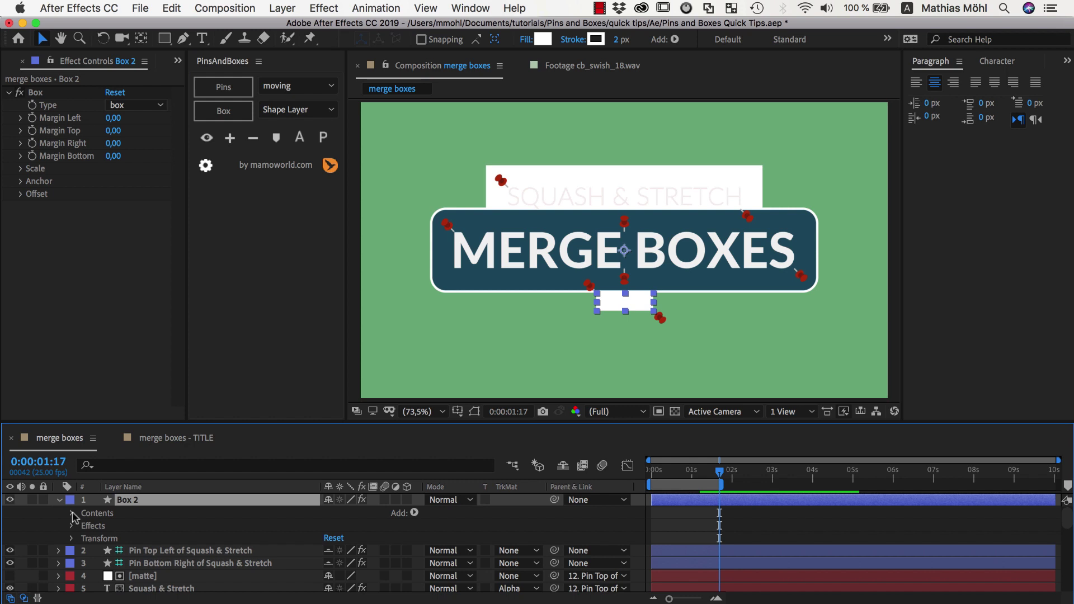
left_click(102, 527)
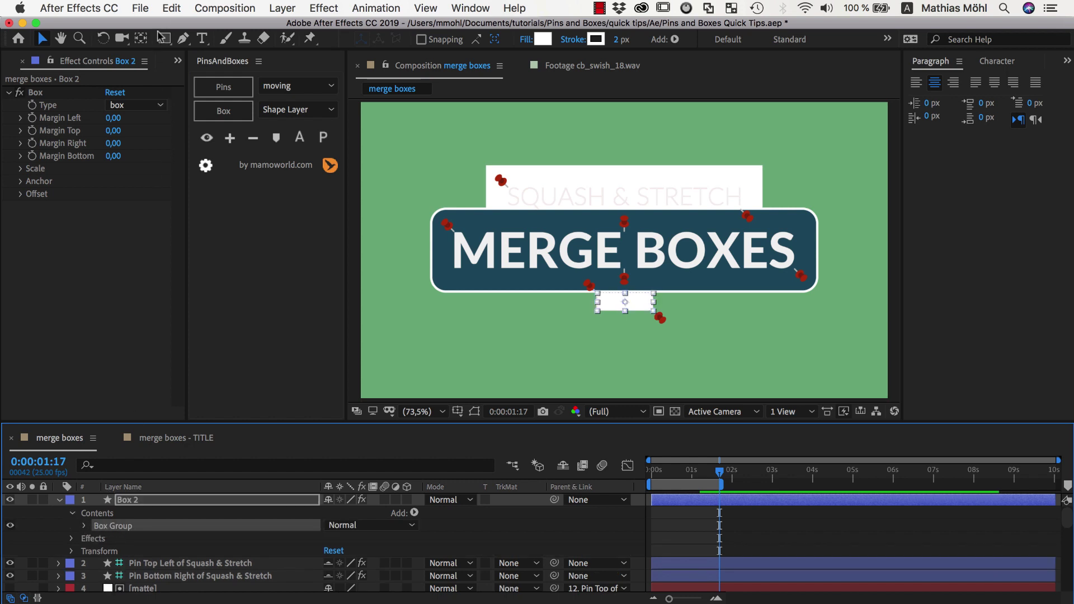
left_click(171, 8)
left_click(193, 95)
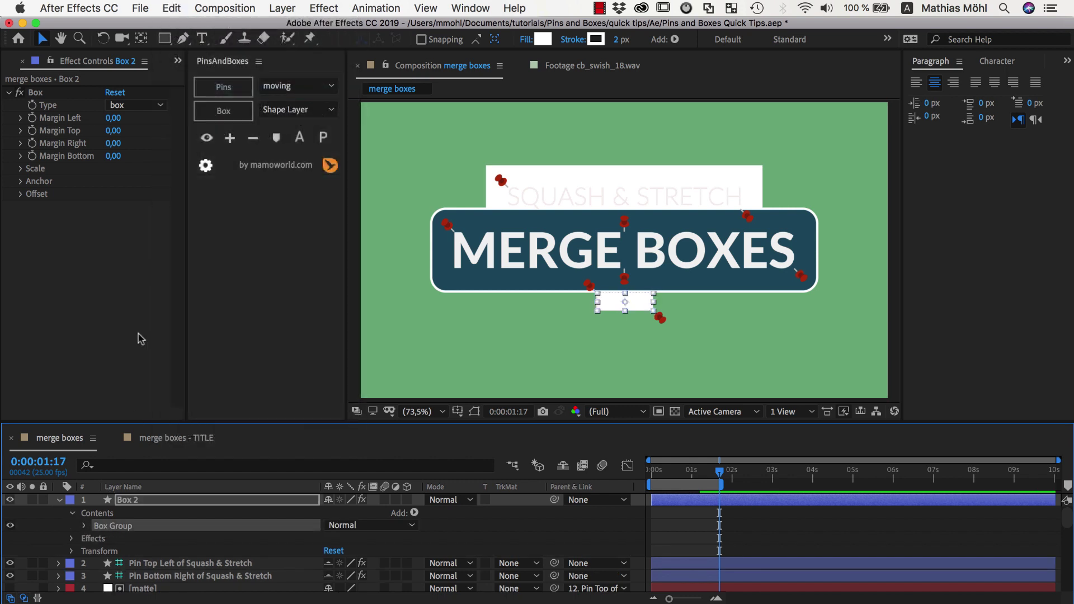
left_click(128, 501)
Delete Box 2 and paste the TIP 5 box group into the main Box layer.
key("Delete")
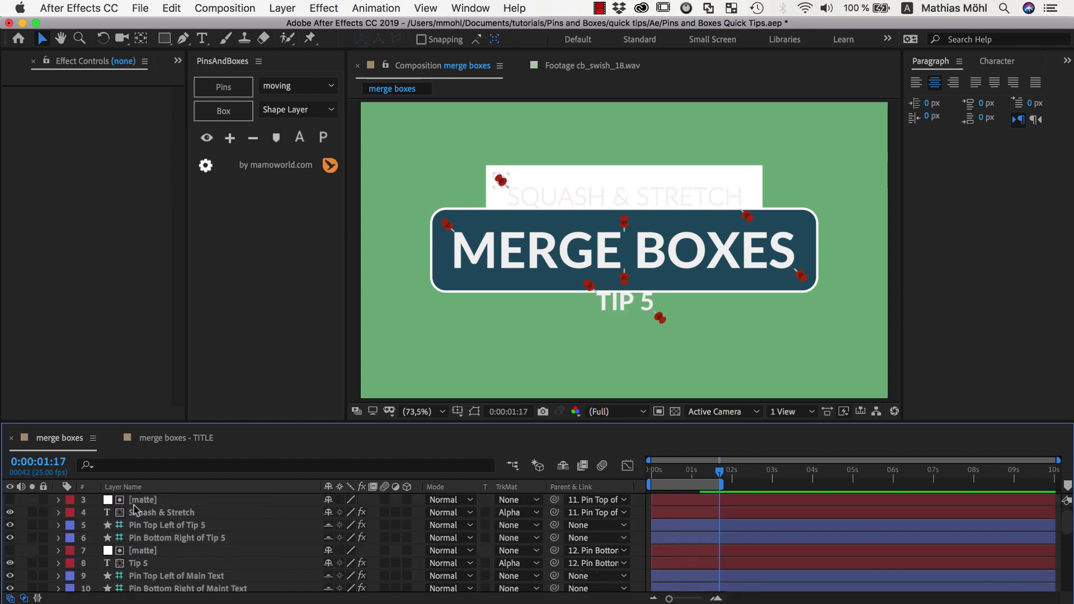
scroll(134, 508, "down", 1)
left_click(435, 283)
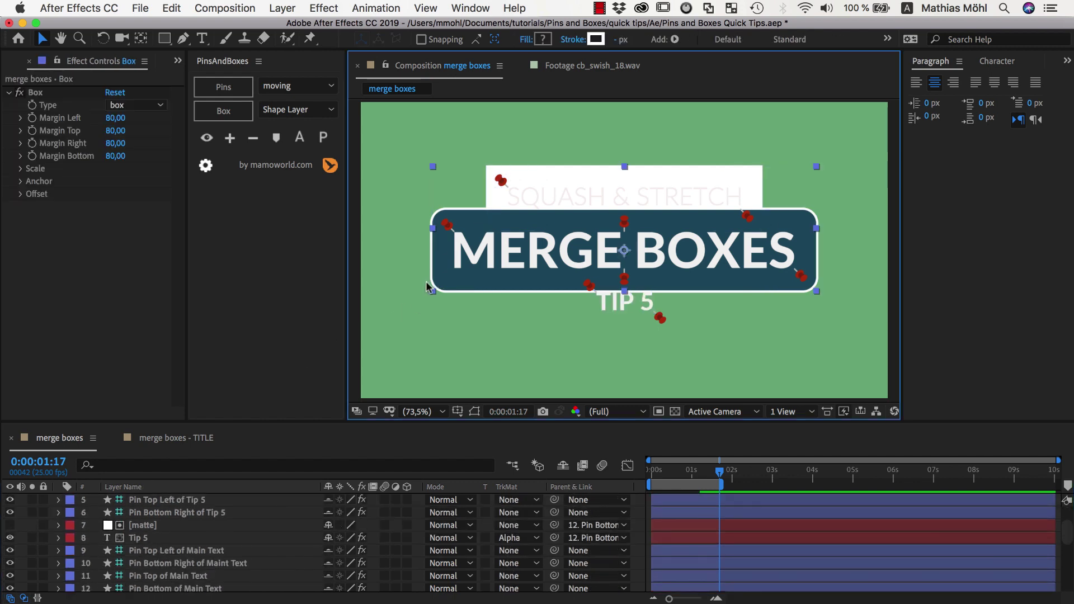
left_click(172, 10)
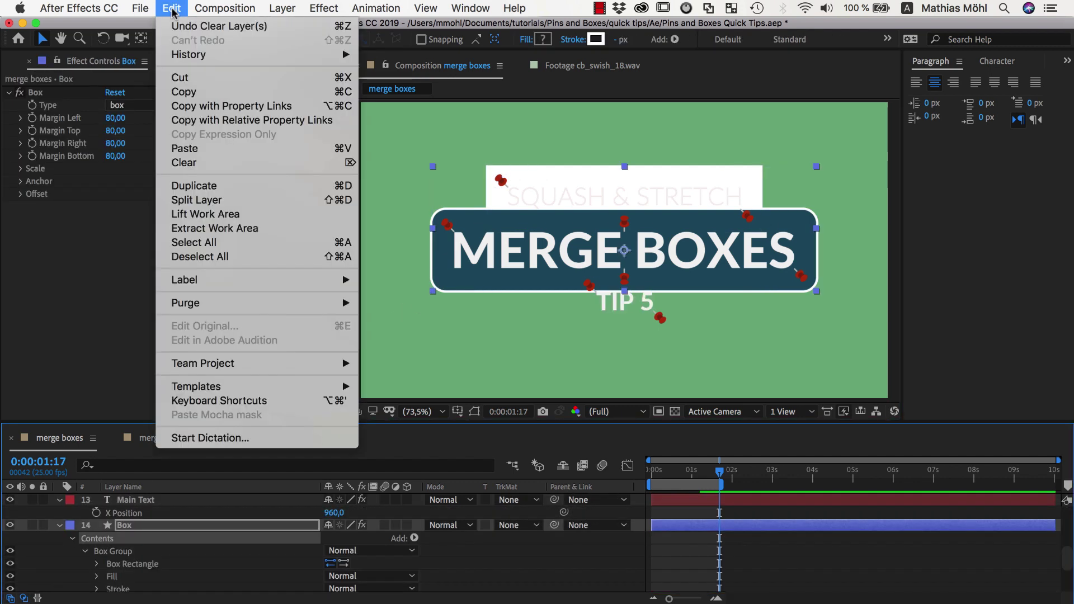
left_click(185, 148)
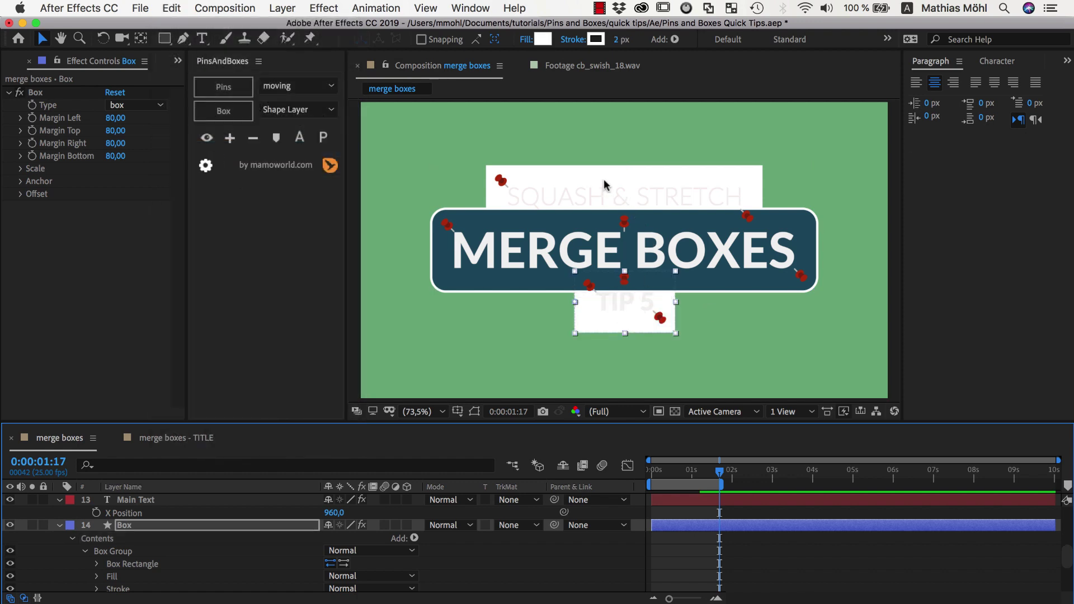
scroll(130, 528, "down", 1)
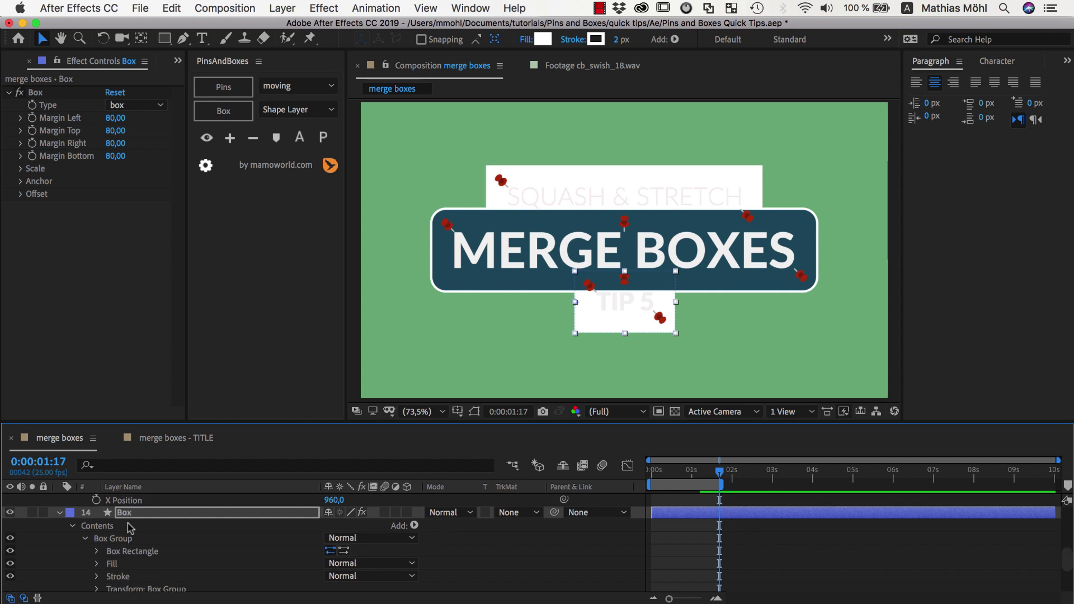
Set the main box's Margin Left back to 80 and collapse the first box group.
left_click_drag(108, 118, 176, 113)
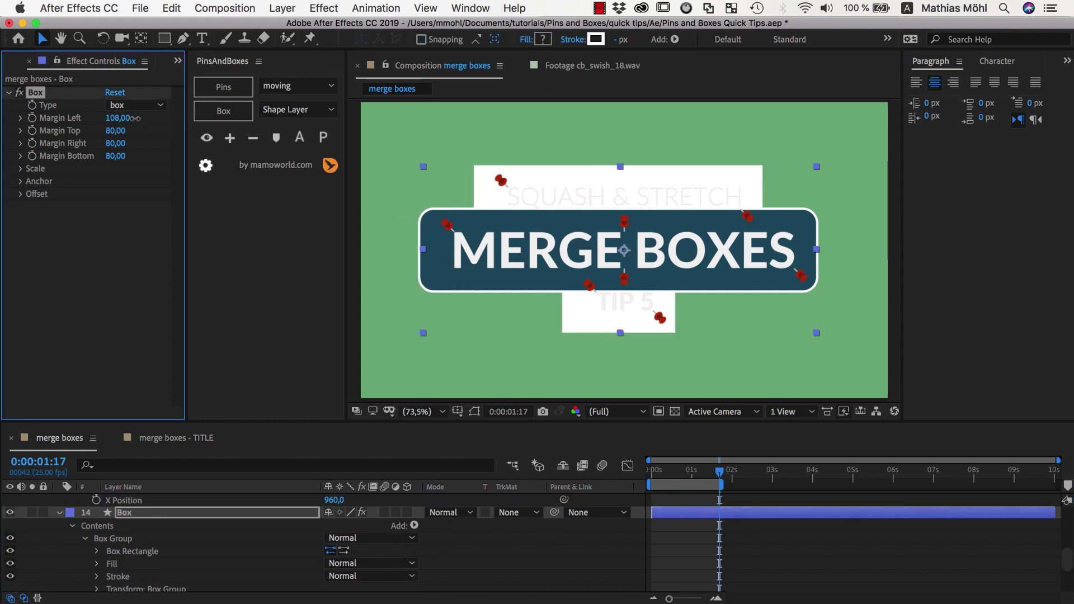
left_click_drag(177, 113, 178, 123)
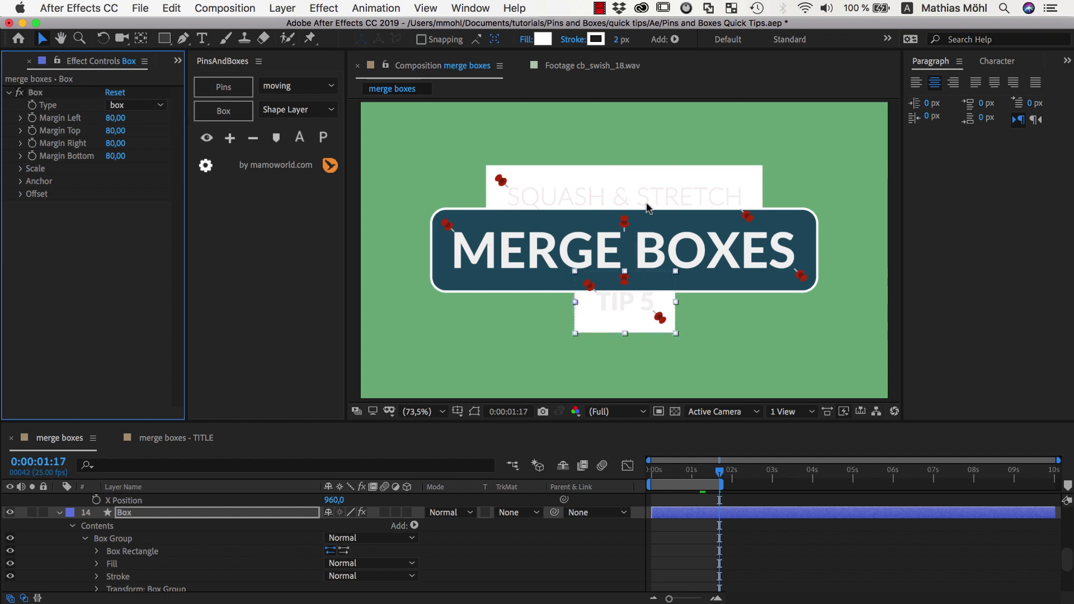
scroll(99, 553, "down", 1)
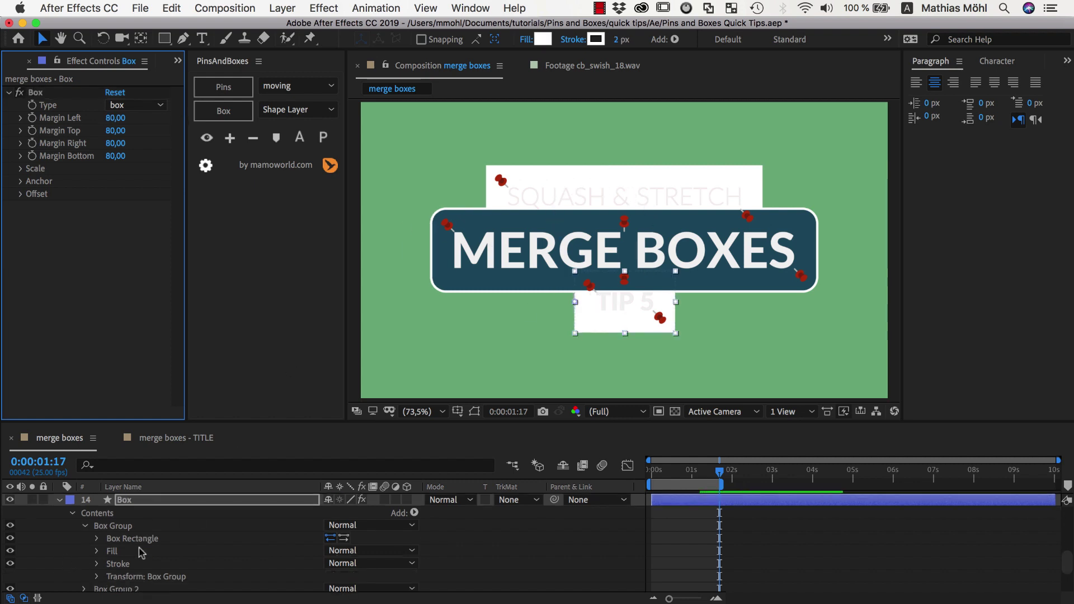
scroll(99, 553, "down", 1)
left_click(84, 513)
left_click(109, 513)
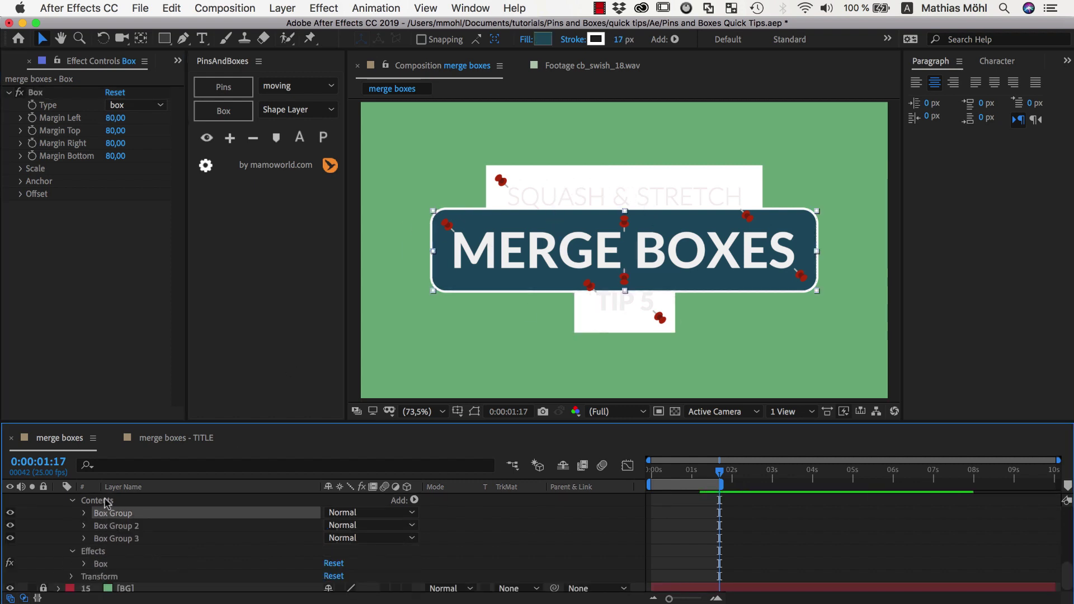
Add Merge Paths to the Box layer's contents, fusing all three box groups.
left_click(105, 501)
left_click(416, 502)
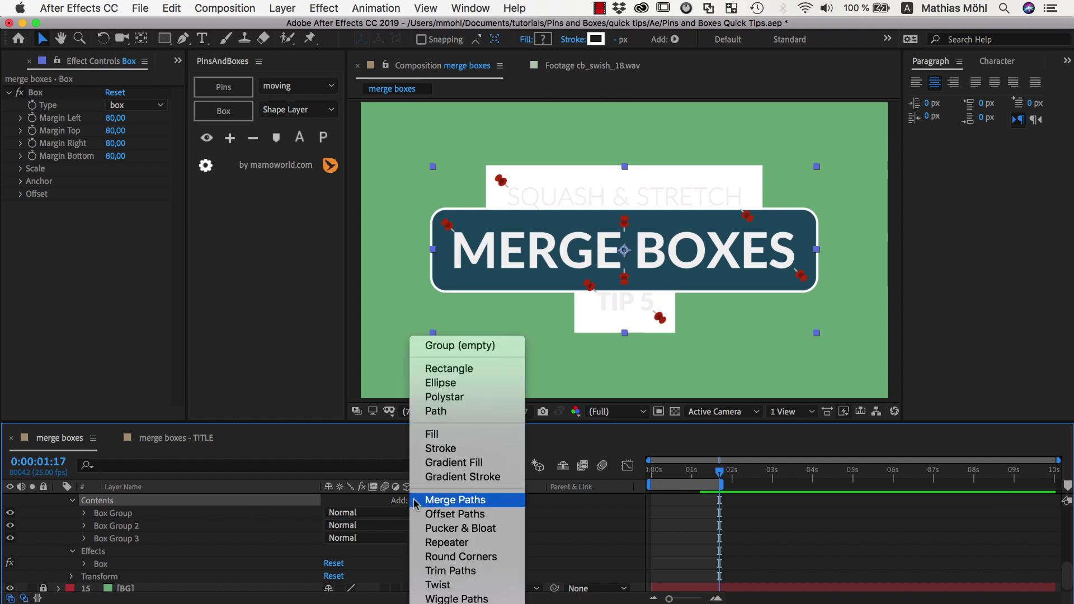
left_click(435, 504)
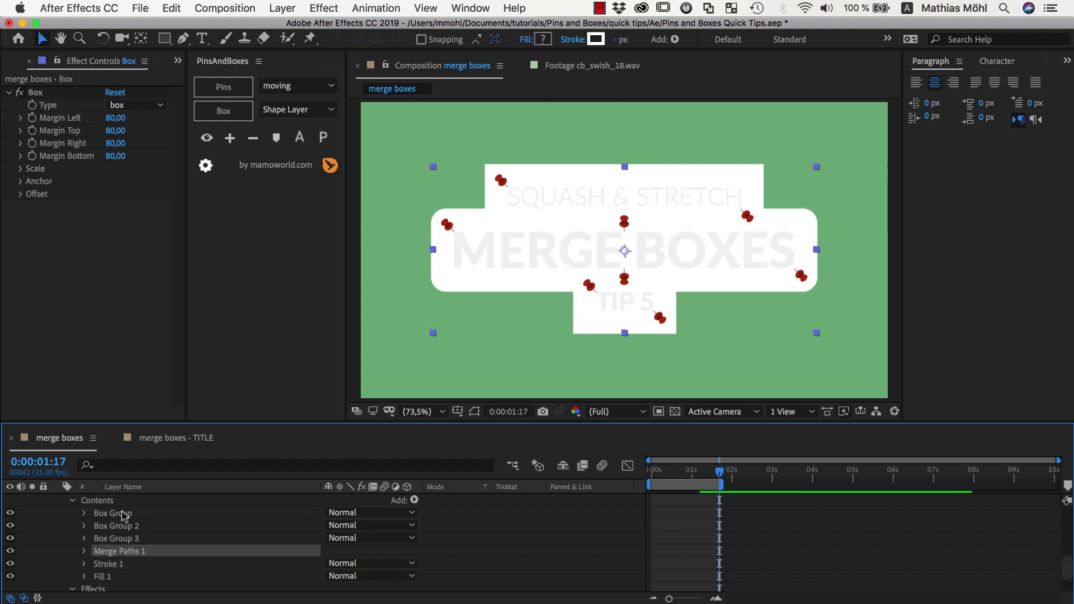
scroll(117, 538, "down", 1)
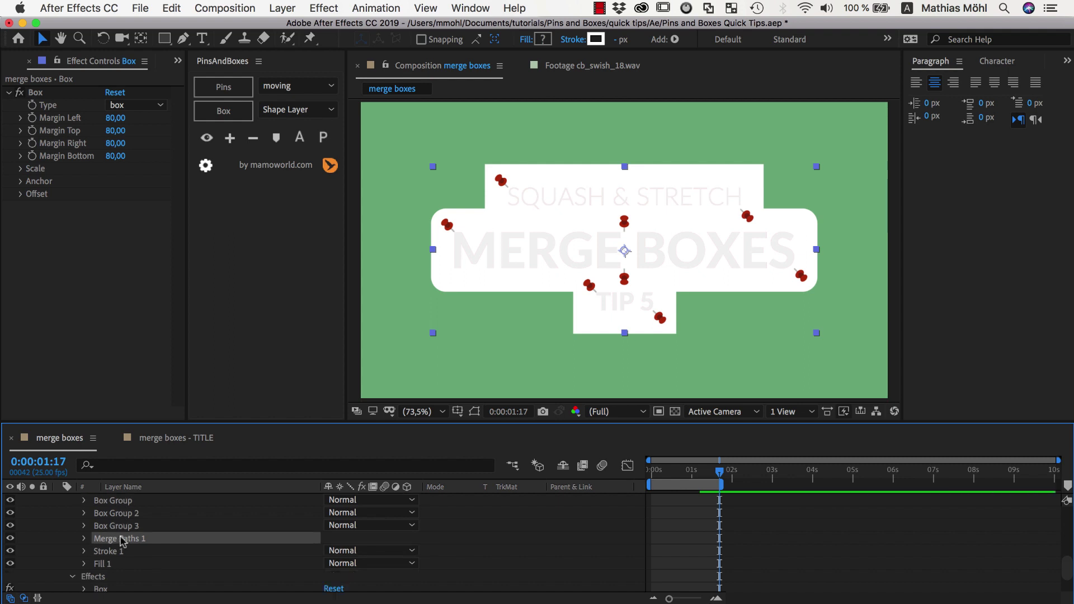
scroll(114, 542, "down", 1)
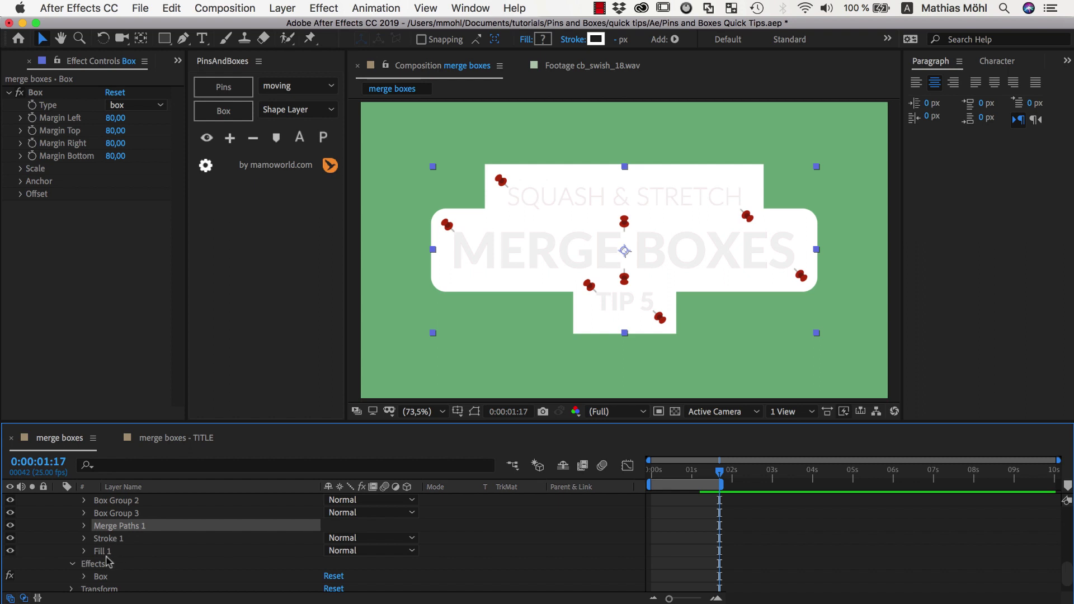
scroll(114, 554, "up", 1)
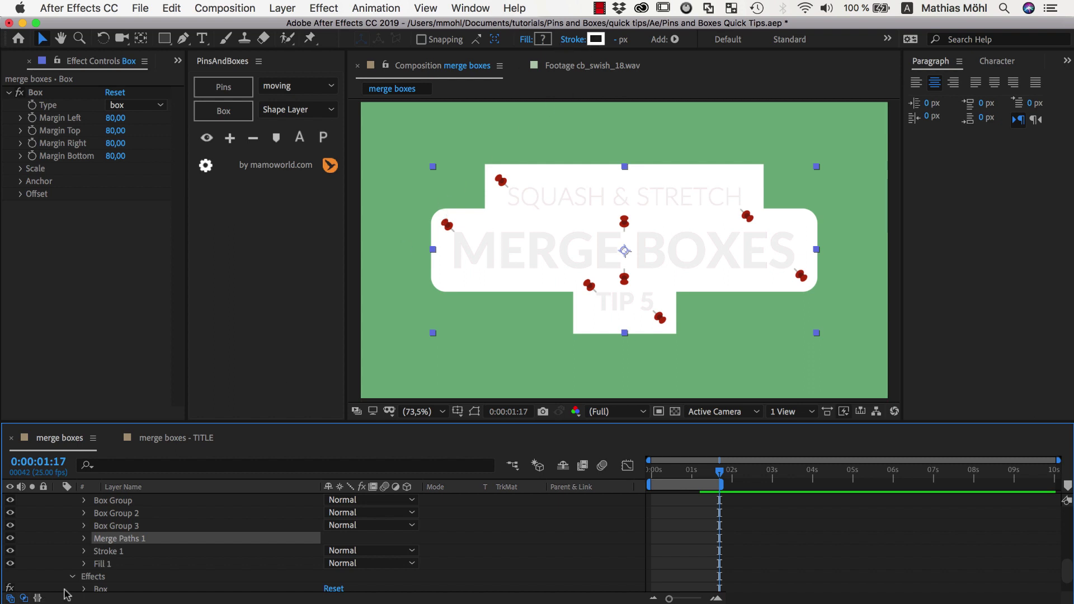
Cut the dark-blue fill and white stroke out of the first box group.
left_click(84, 500)
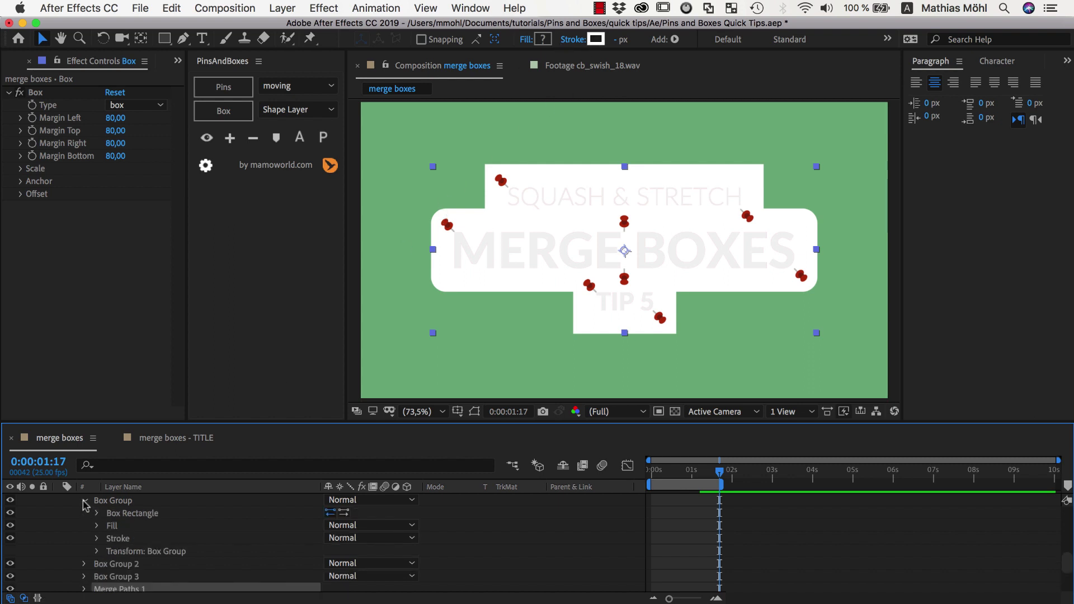
left_click(118, 527)
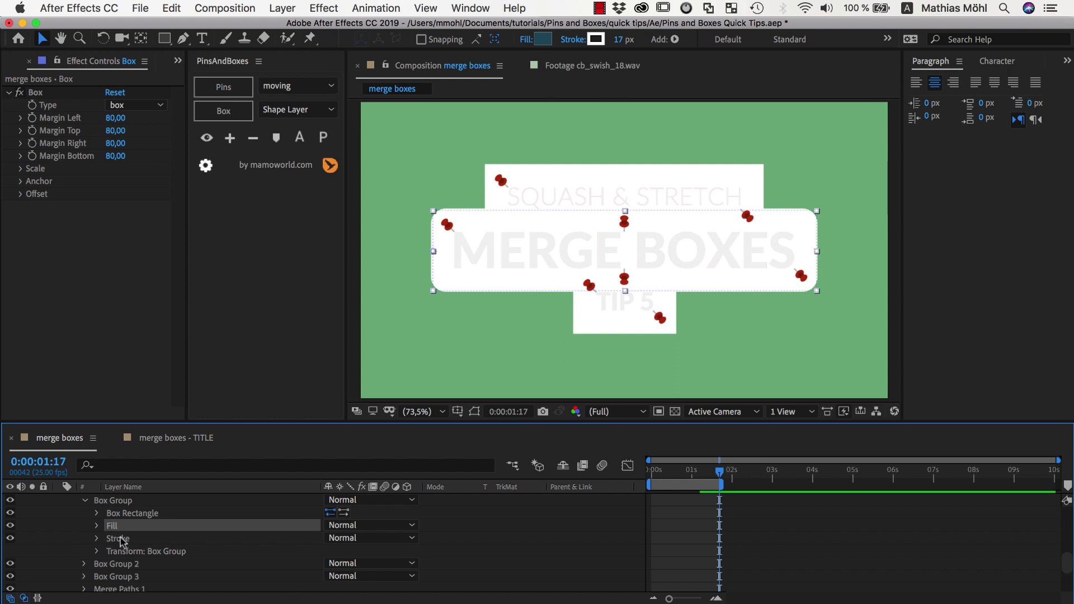
left_click(121, 543, "shift")
key("Delete")
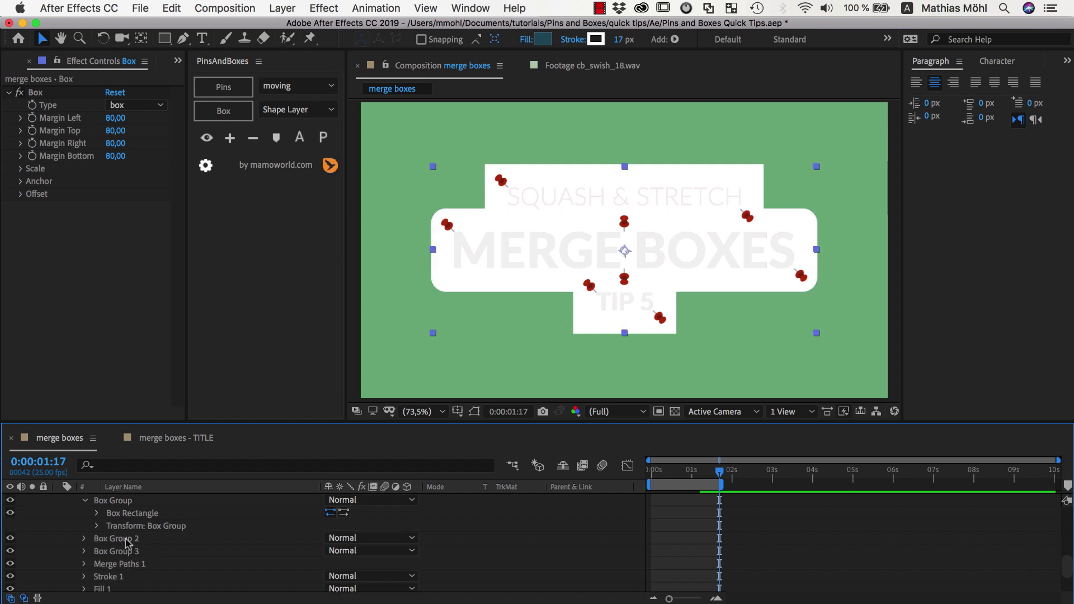
scroll(113, 529, "up", 1)
Paste the fill and stroke below Merge Paths 1 and delete the default Fill 1 and Stroke 1.
left_click(108, 515)
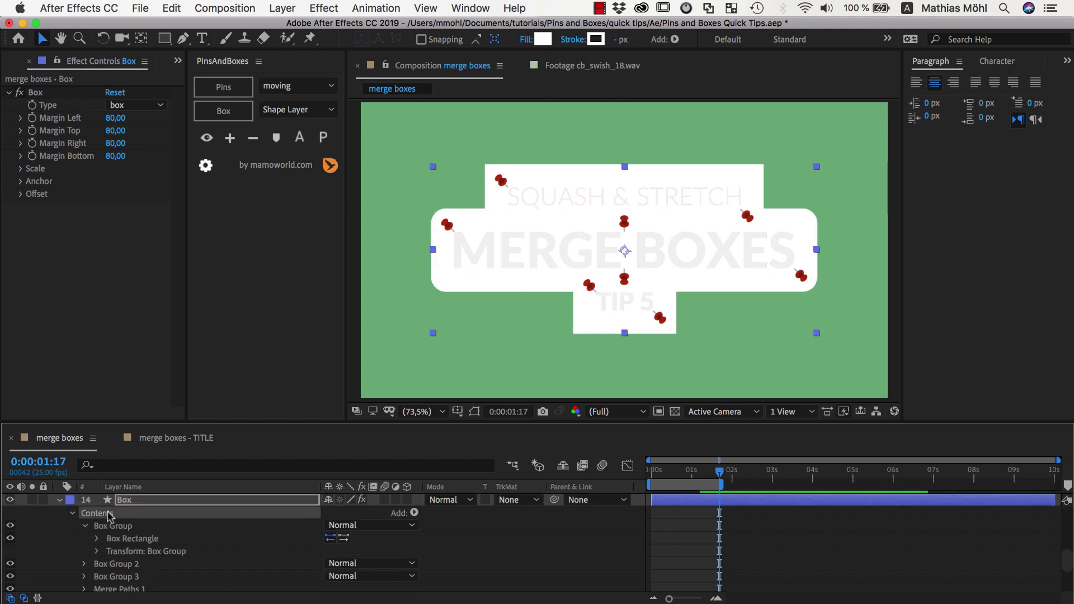
key("ctrl+v")
scroll(104, 538, "down", 3)
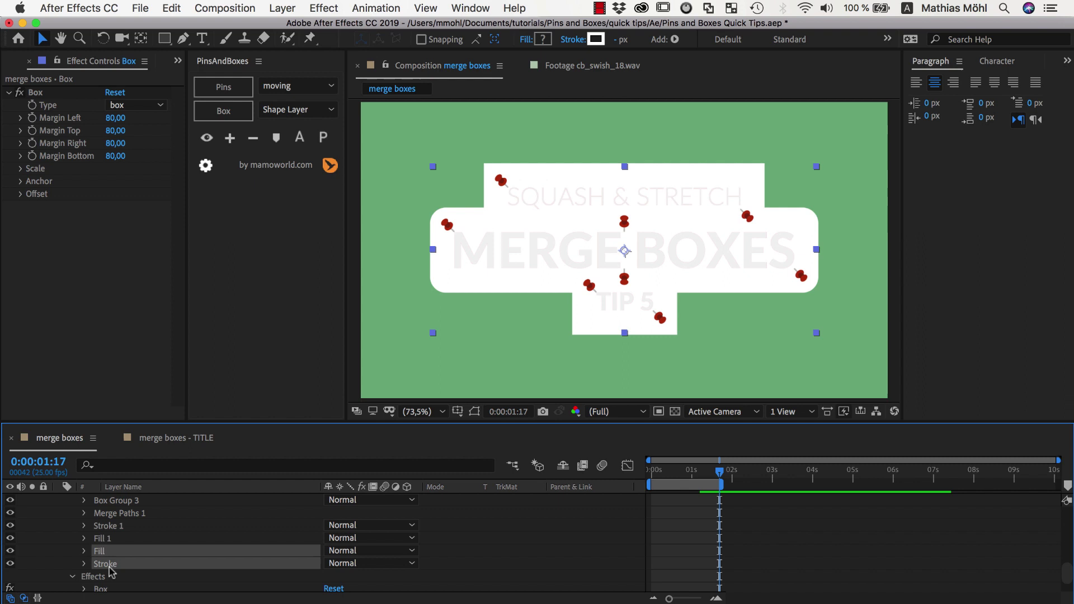
left_click(111, 527, "shift")
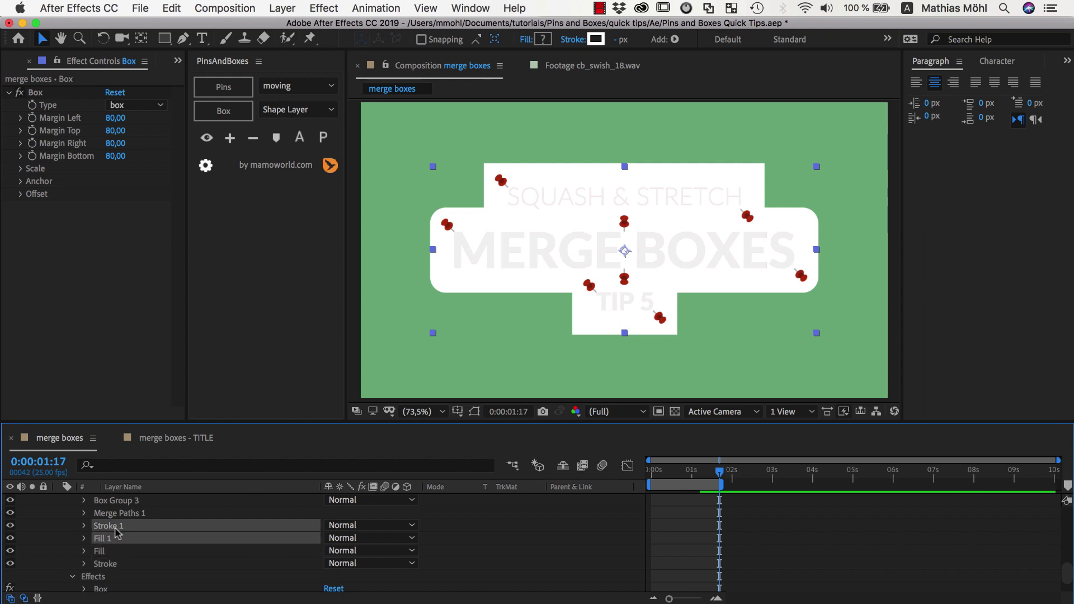
key("Delete")
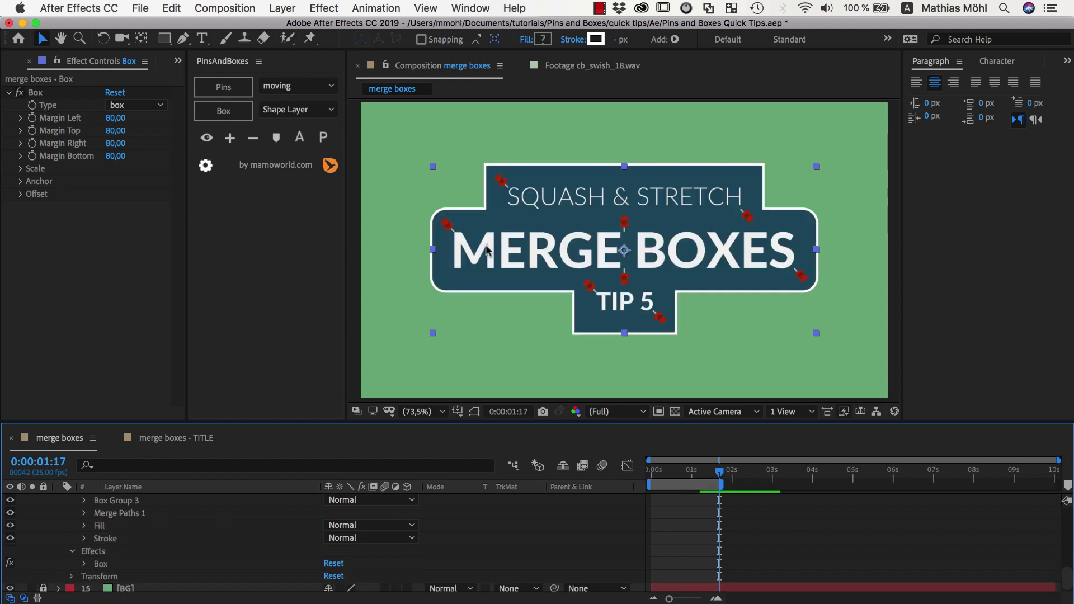
left_click(733, 322)
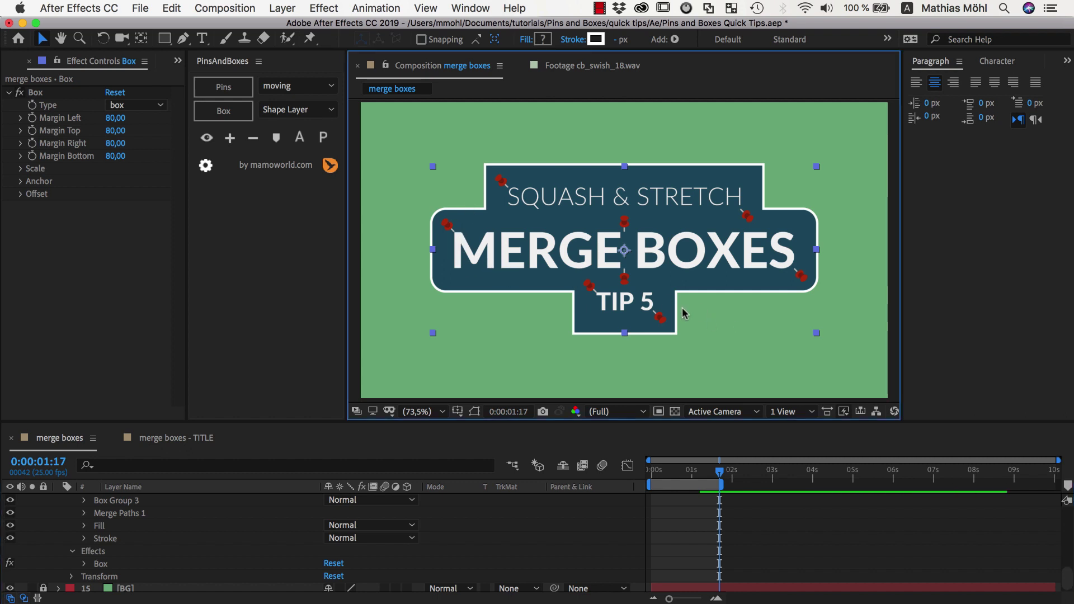
scroll(130, 529, "up", 3)
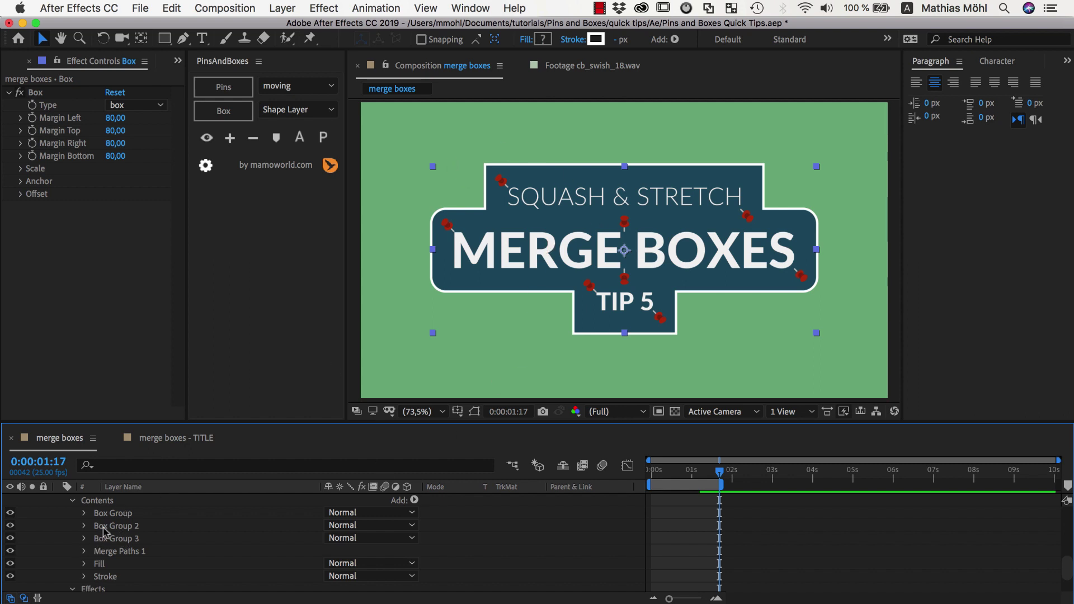
scroll(114, 514, "up", 1)
scroll(131, 556, "down", 1)
scroll(125, 563, "down", 1)
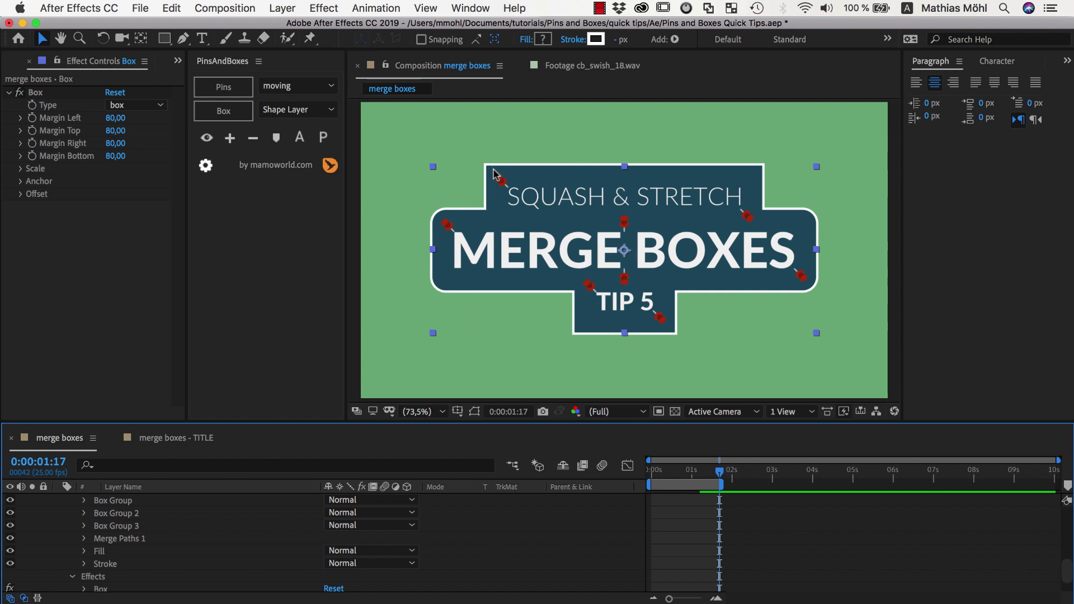
Set Box Group 2's rectangle roundness to 23.
left_click(83, 513)
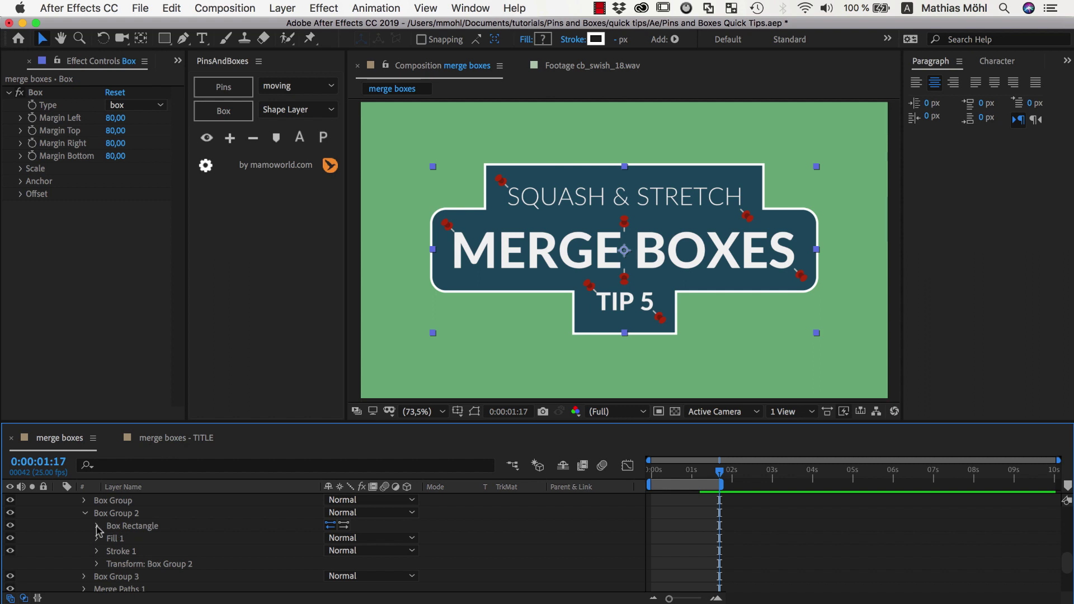
left_click(96, 527)
left_click_drag(333, 565, 318, 569)
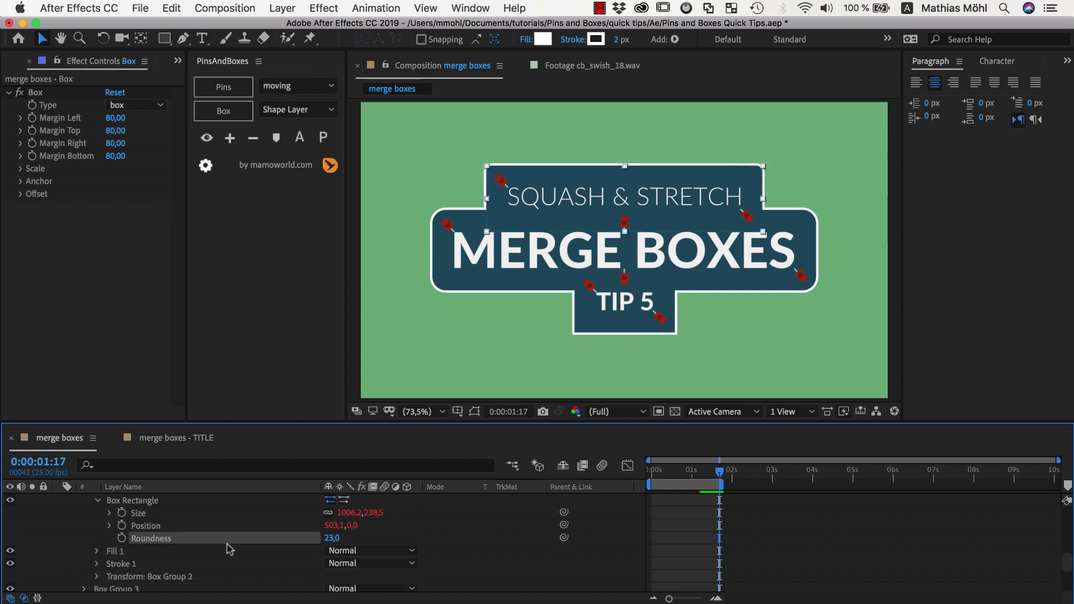
scroll(252, 545, "down", 3)
Set Box Group 3's rectangle roundness to 44, then return to an early frame.
left_click(83, 563)
scroll(156, 560, "down", 2)
scroll(155, 561, "up", 1)
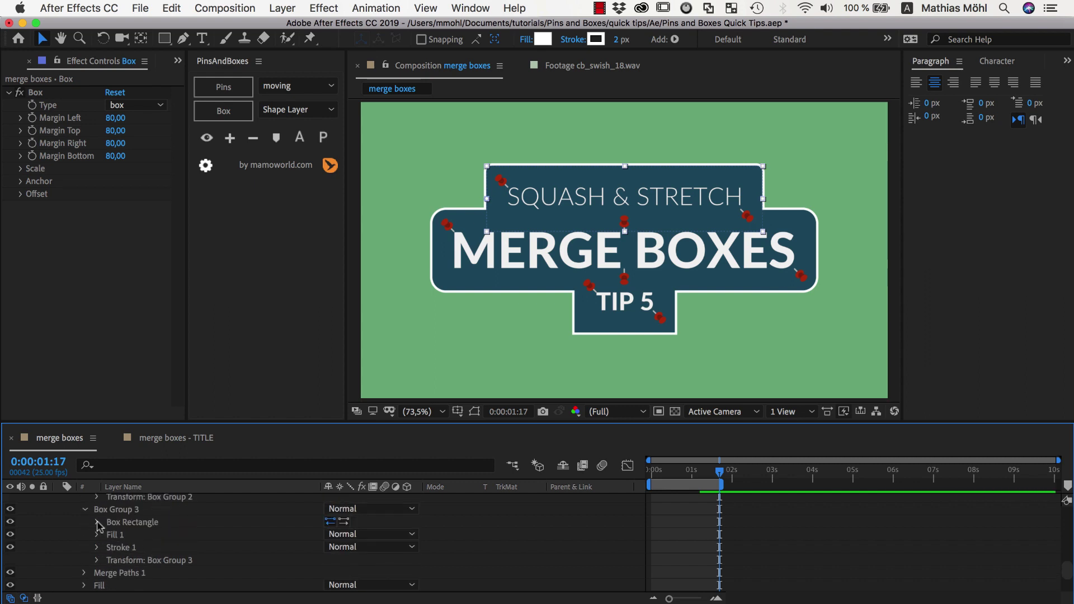
left_click(97, 522)
left_click_drag(332, 560, 361, 560)
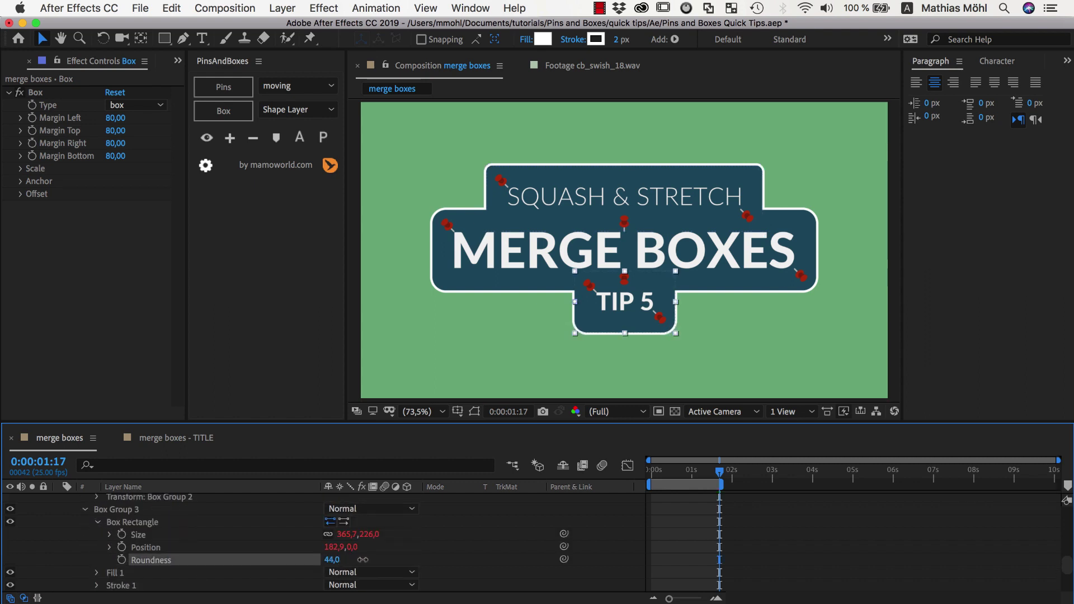
mouse_move(701, 476)
left_mouse_down()
mouse_move(664, 481)
mouse_move(686, 480)
left_mouse_up()
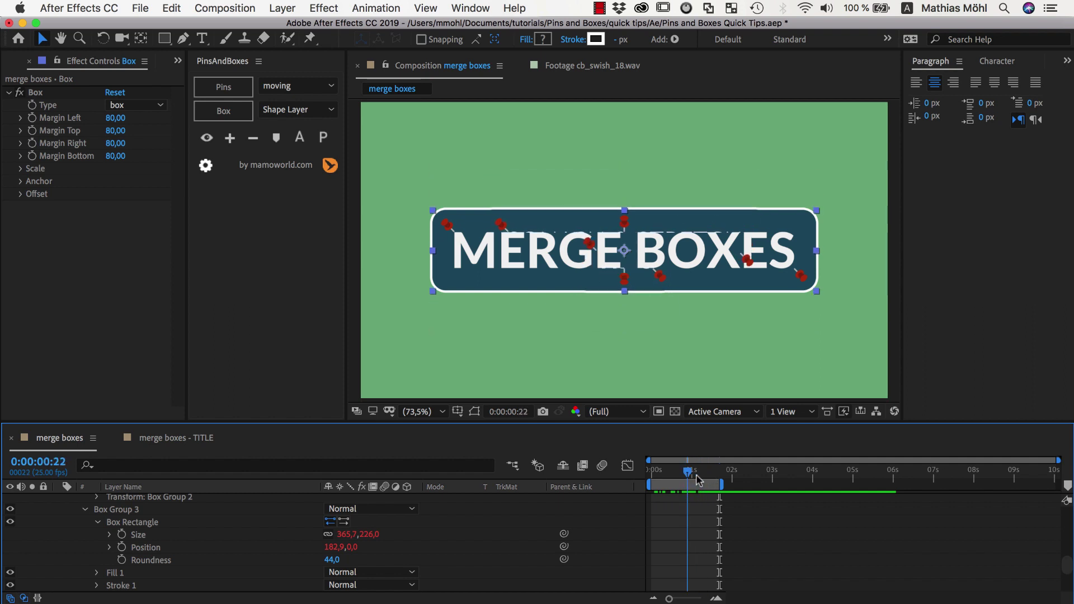
Scrub the title animation and stop at 0:00:01:12, where the full merged title appears.
left_click_drag(687, 480, 711, 480)
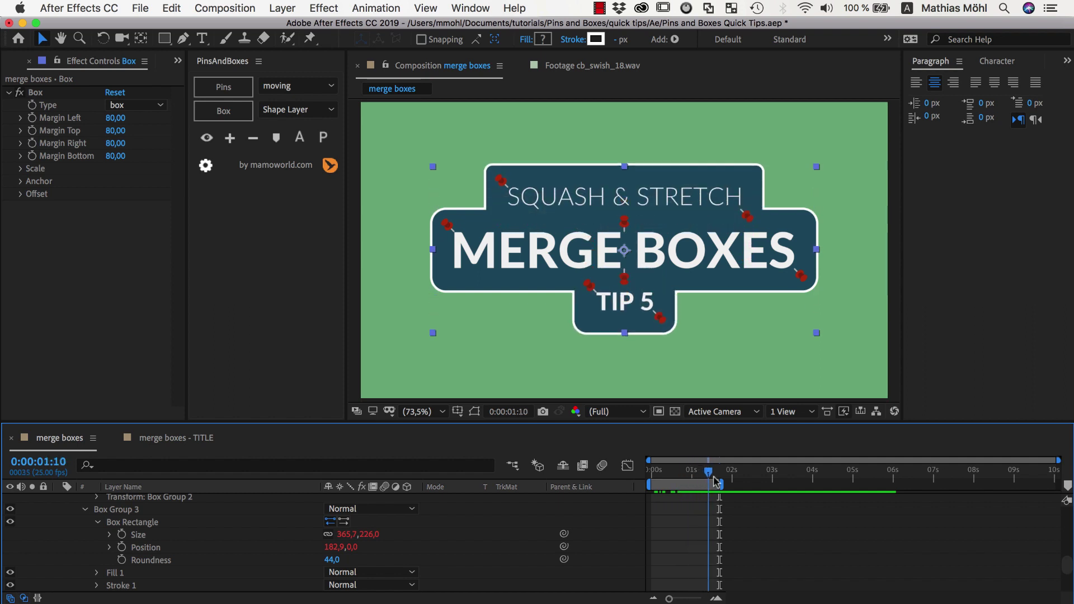
left_click(845, 377)
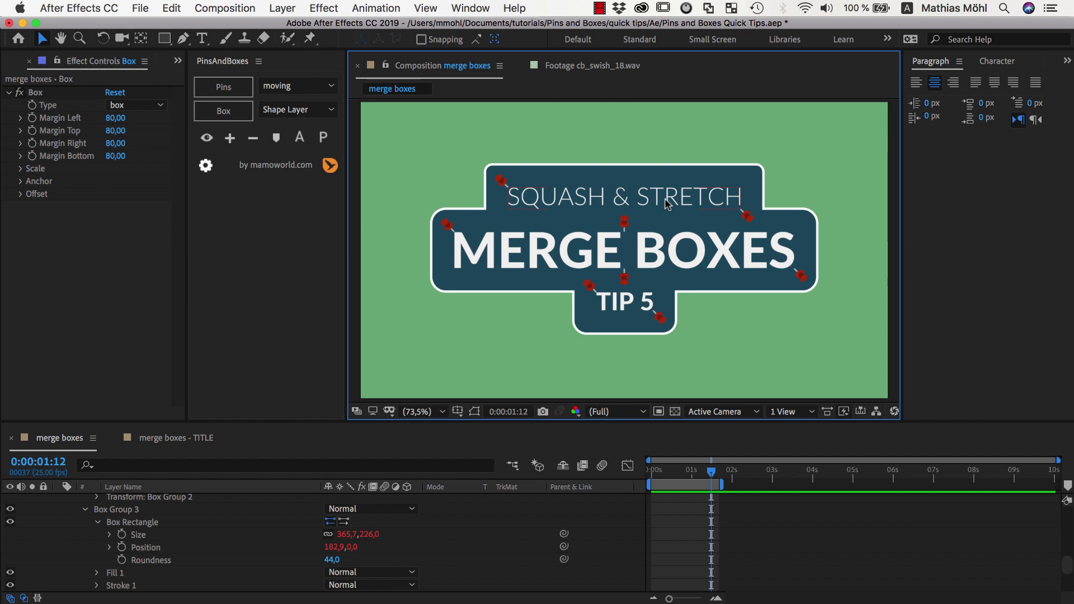